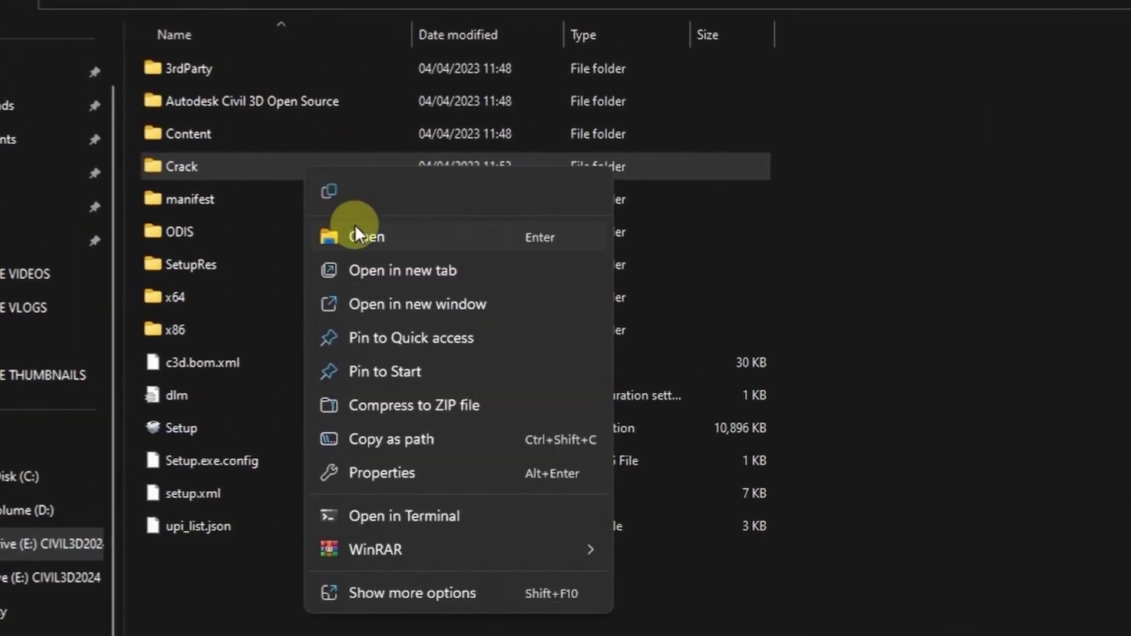
Copy the Crack folder from the E: drive and paste it onto Local Disk (C:).
left_click(328, 190)
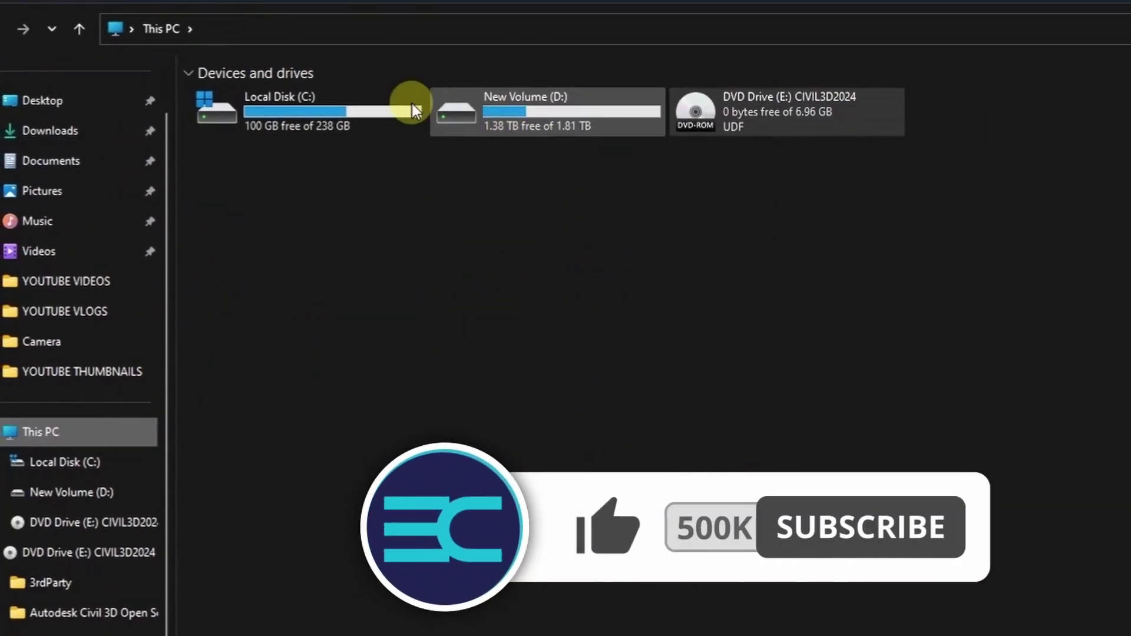
double_click(358, 103)
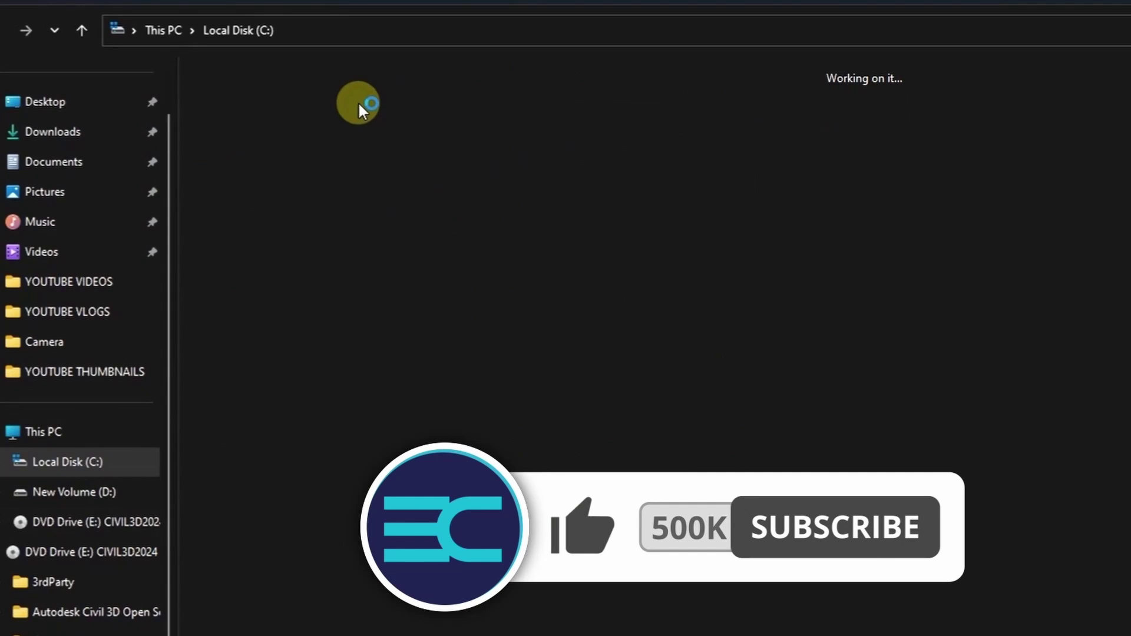
right_click(460, 266)
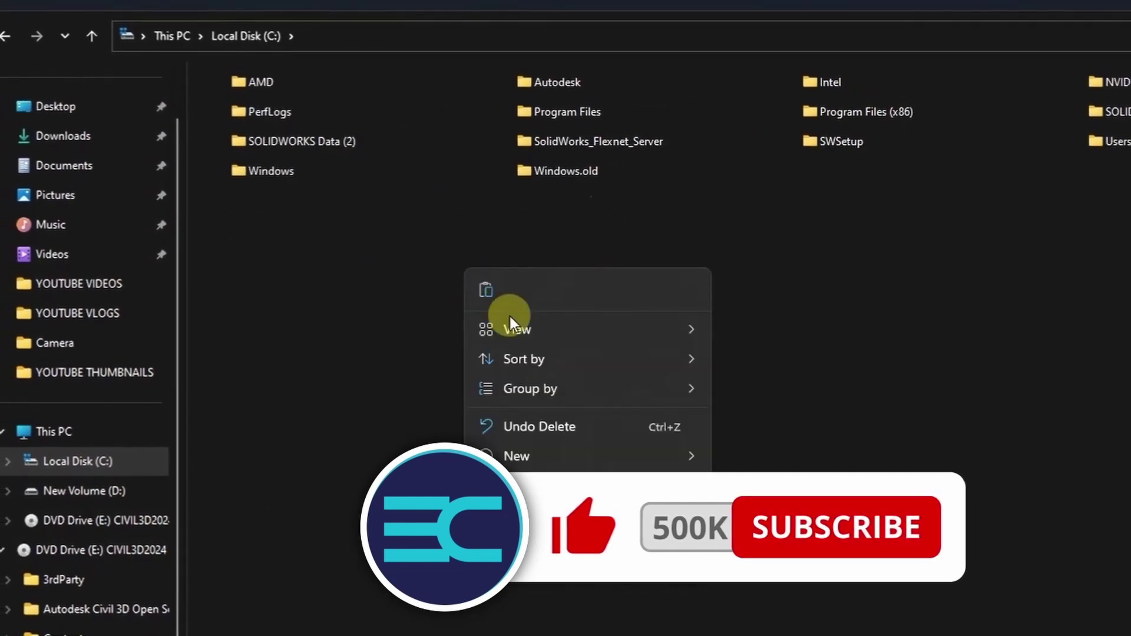
left_click(485, 290)
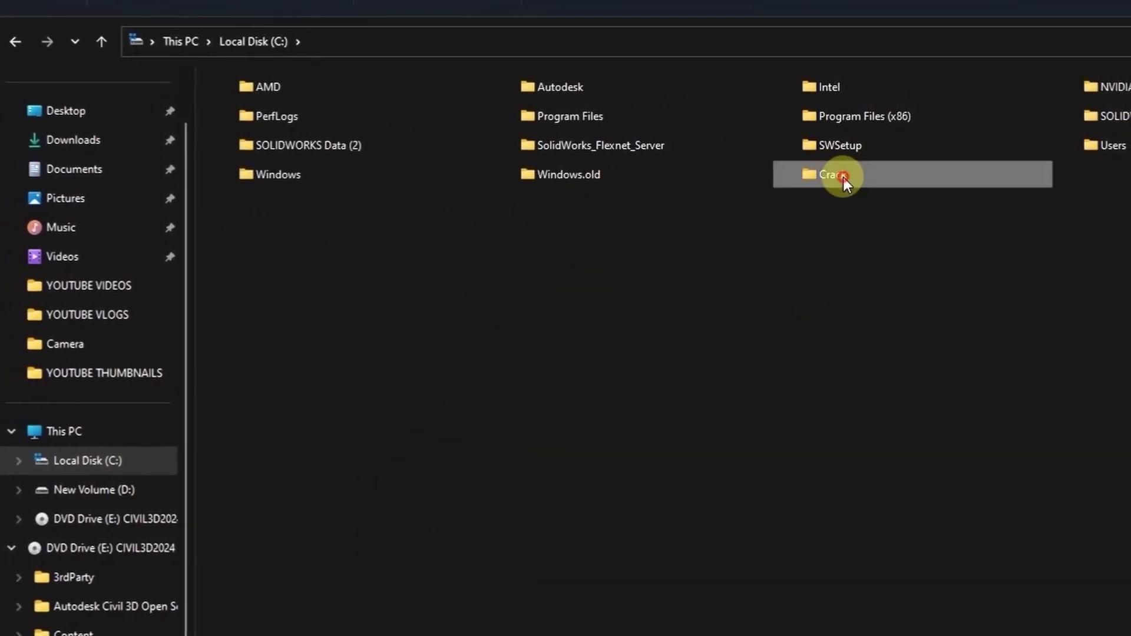
Open Crack > SSQ-MIX-XFORCE on C: and select the NLM installer.
double_click(843, 178)
double_click(312, 145)
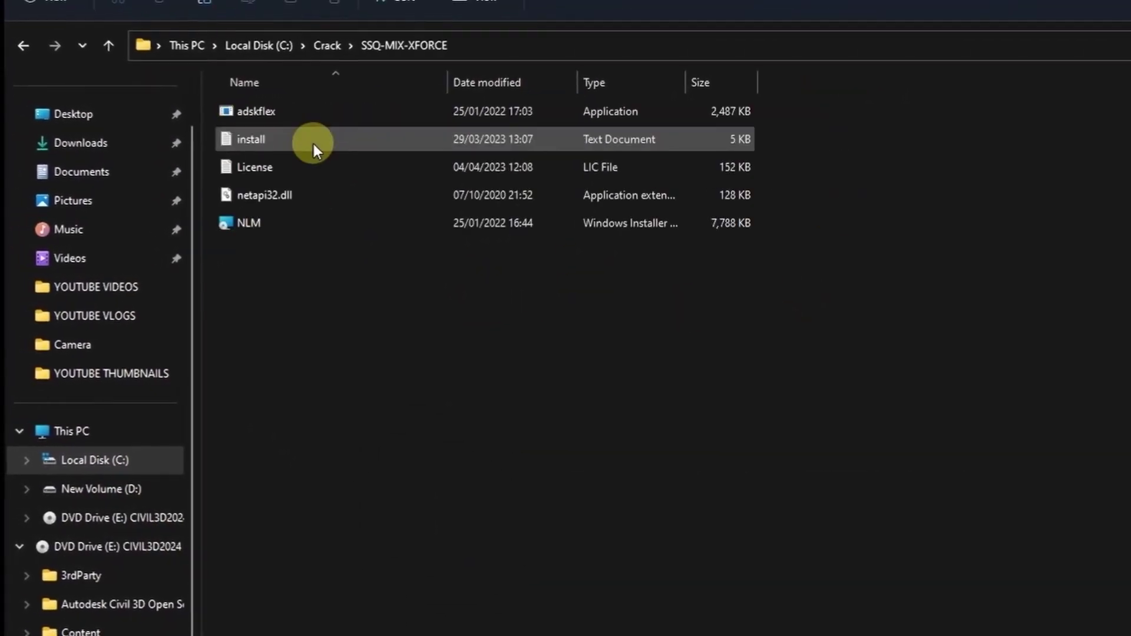
left_click(281, 229)
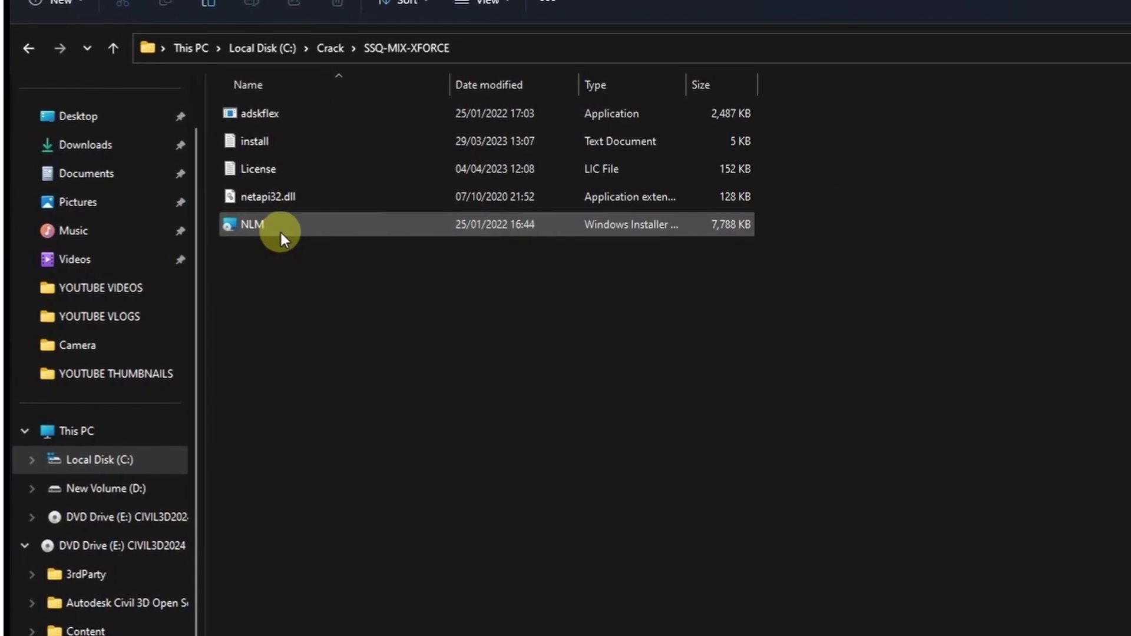
right_click(317, 228)
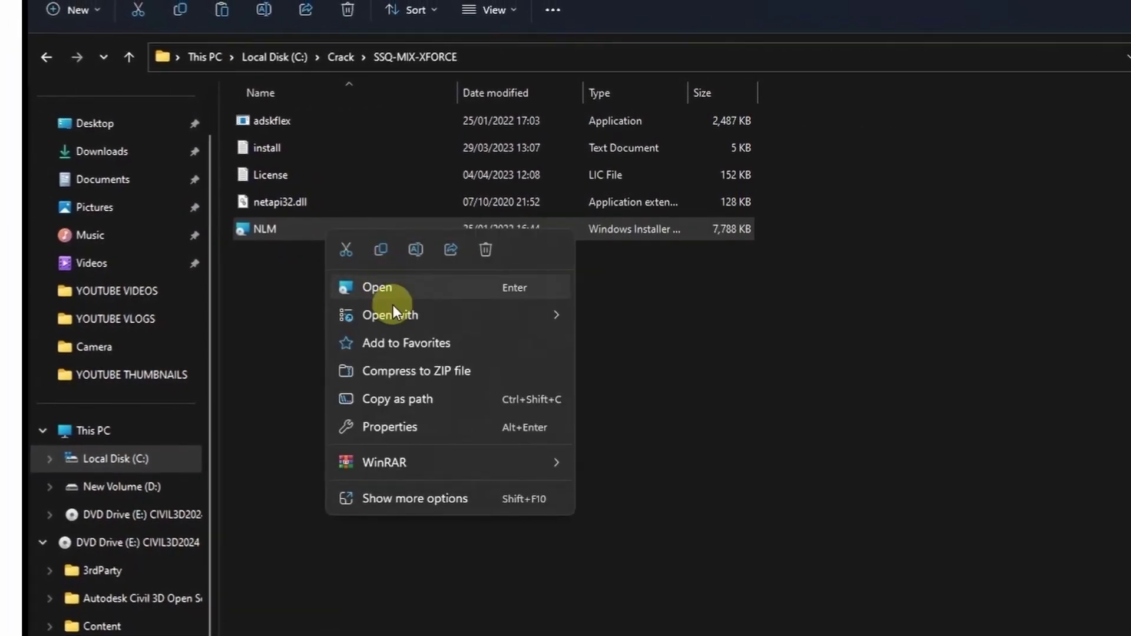
left_click(313, 291)
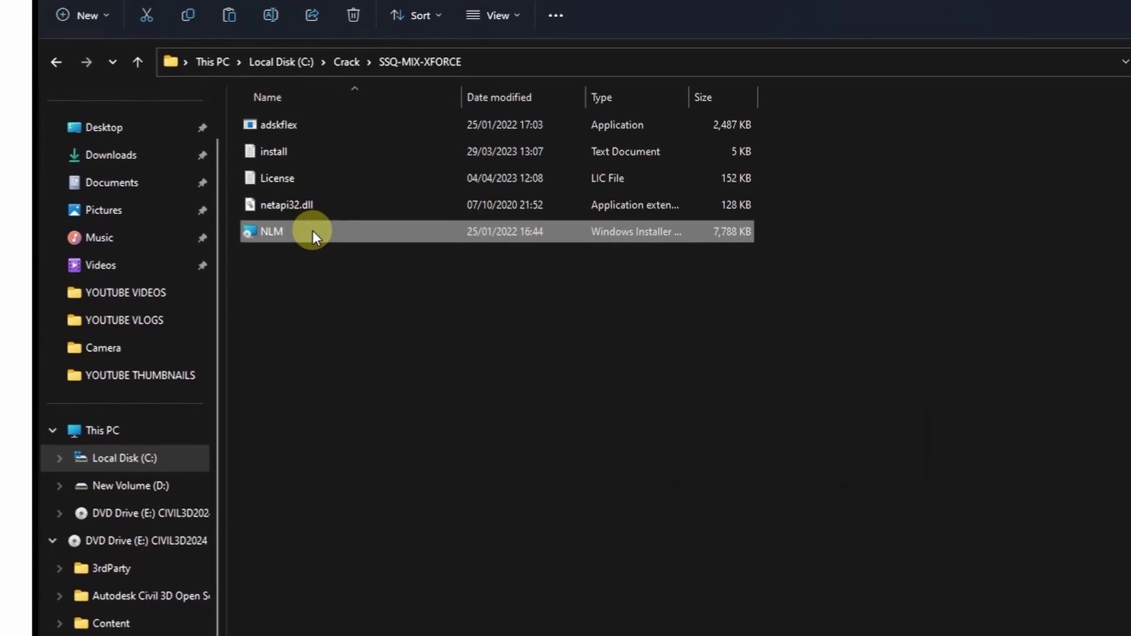
Run the NLM installer, accept the agreement, and install to the default C:\Autodesk\Network License Manager\.
double_click(312, 231)
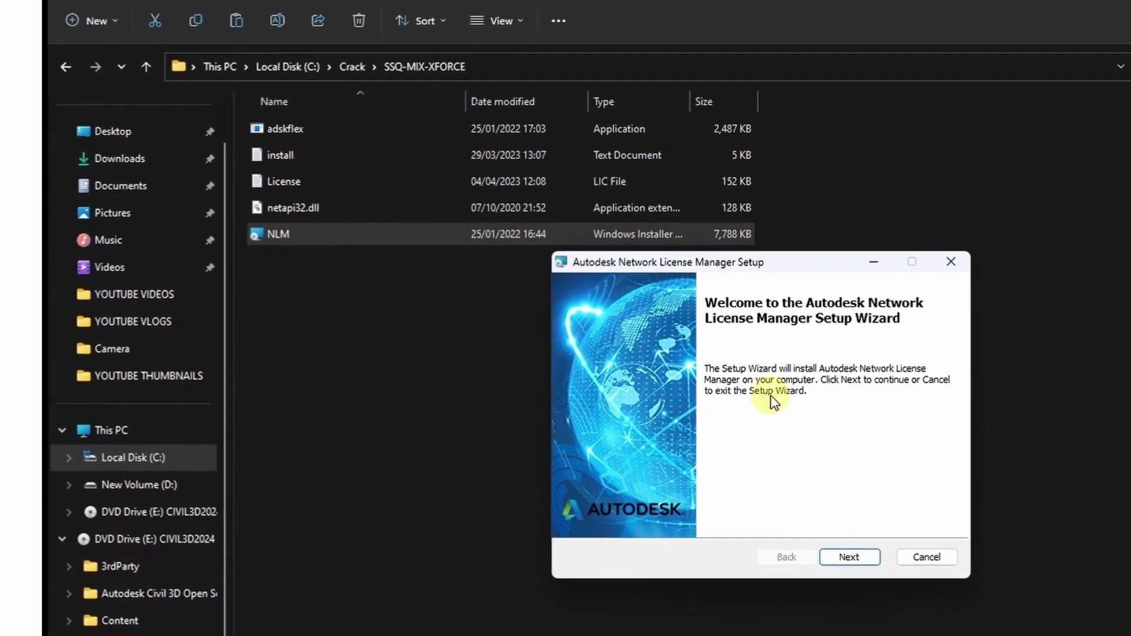
left_click(848, 556)
left_click_drag(814, 266, 715, 193)
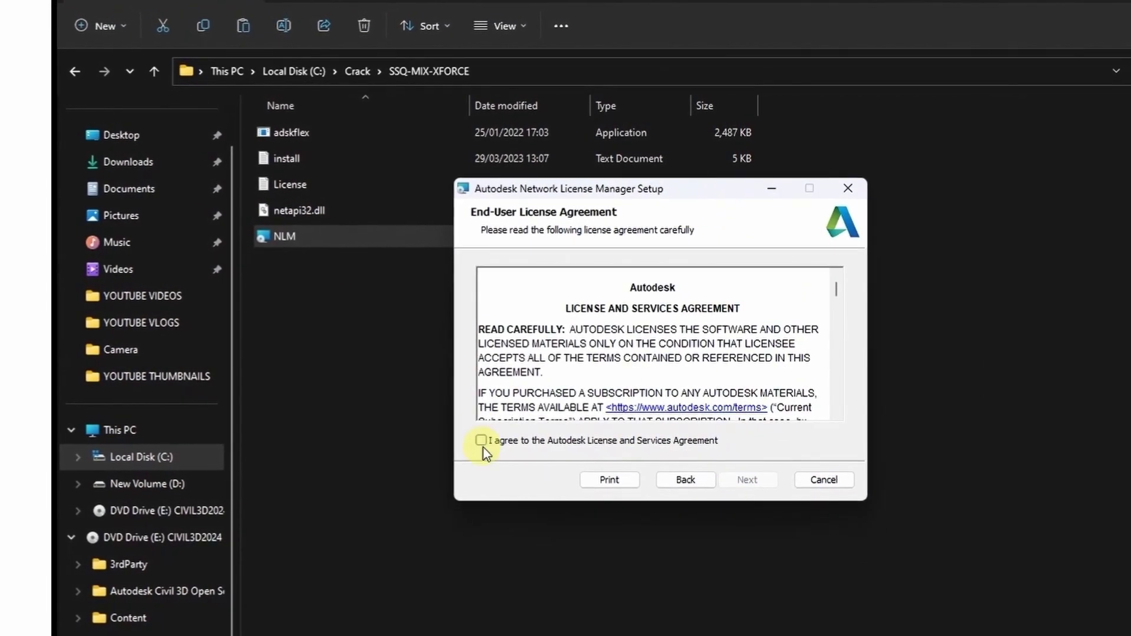
left_click(481, 442)
left_click(747, 480)
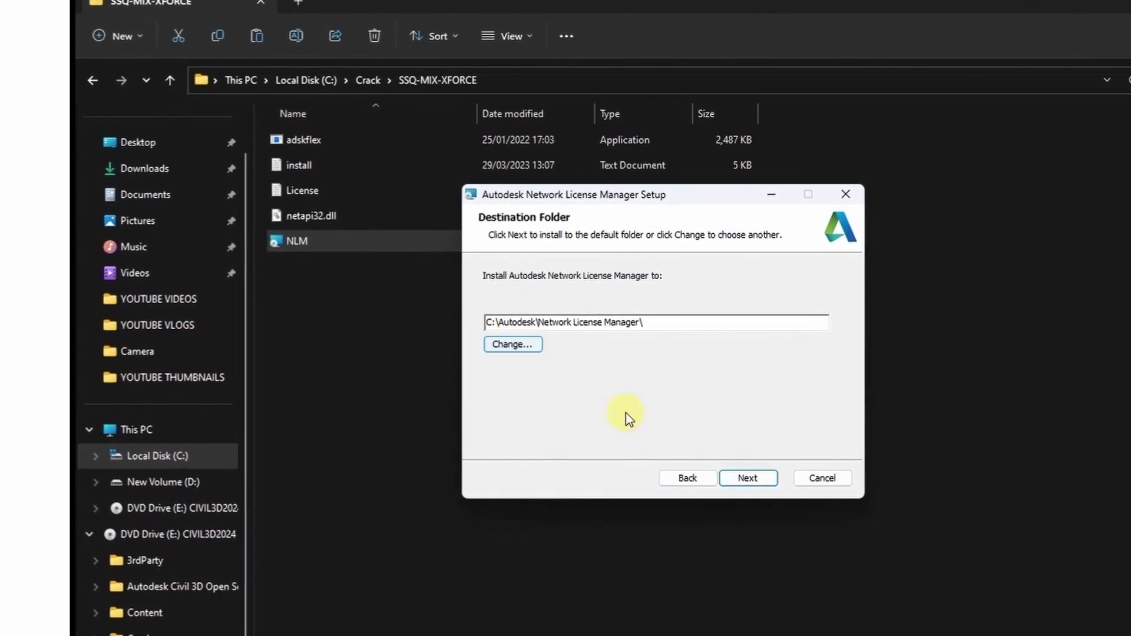
left_click(749, 477)
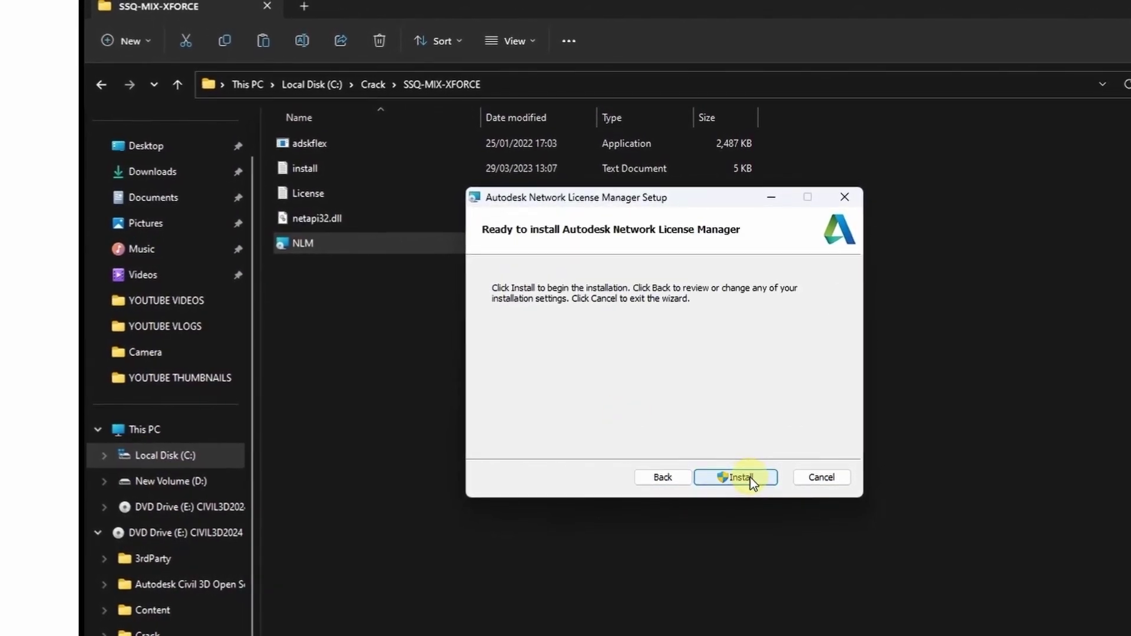
left_click(750, 478)
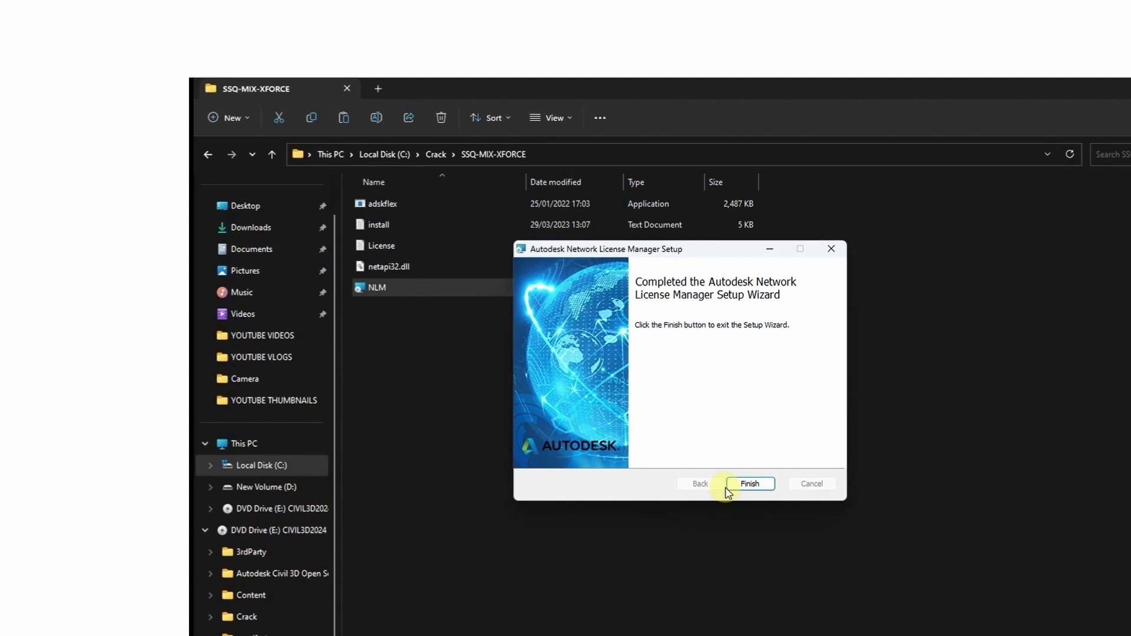
Finish the setup wizard and copy adskflex from the SSQ-MIX-XFORCE folder.
left_click(730, 484)
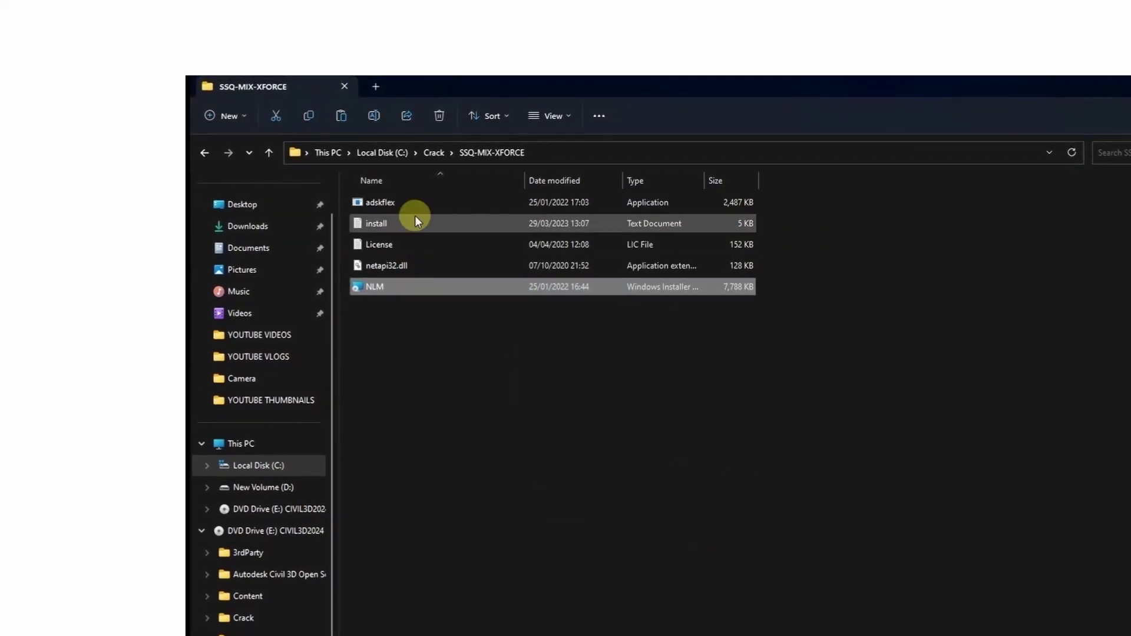
left_click(413, 202)
right_click(415, 201)
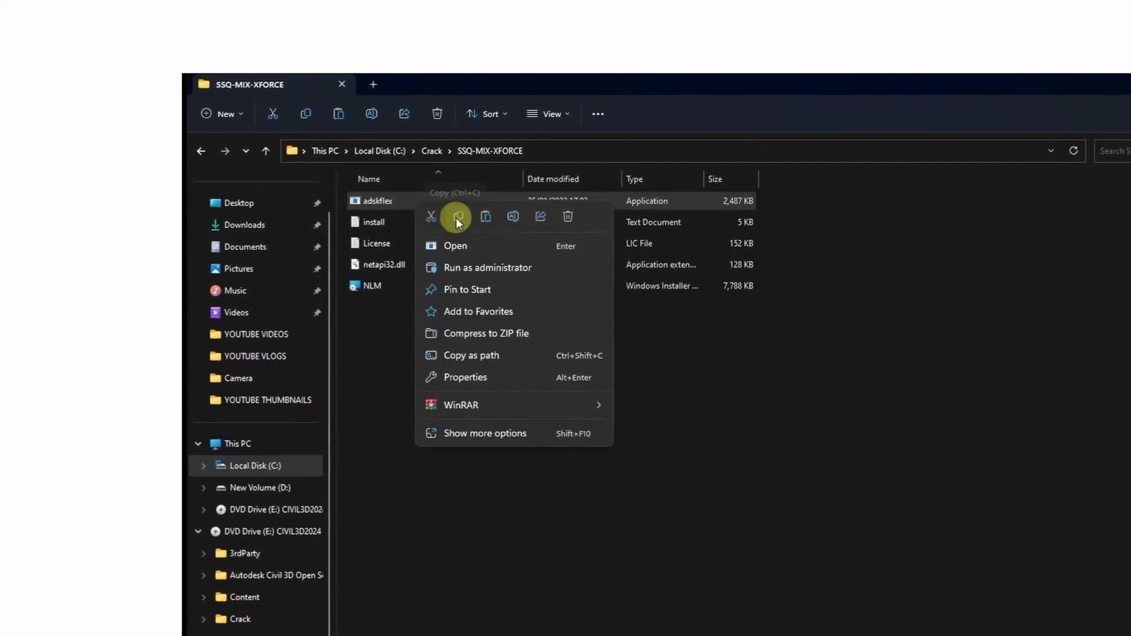
left_click(458, 217)
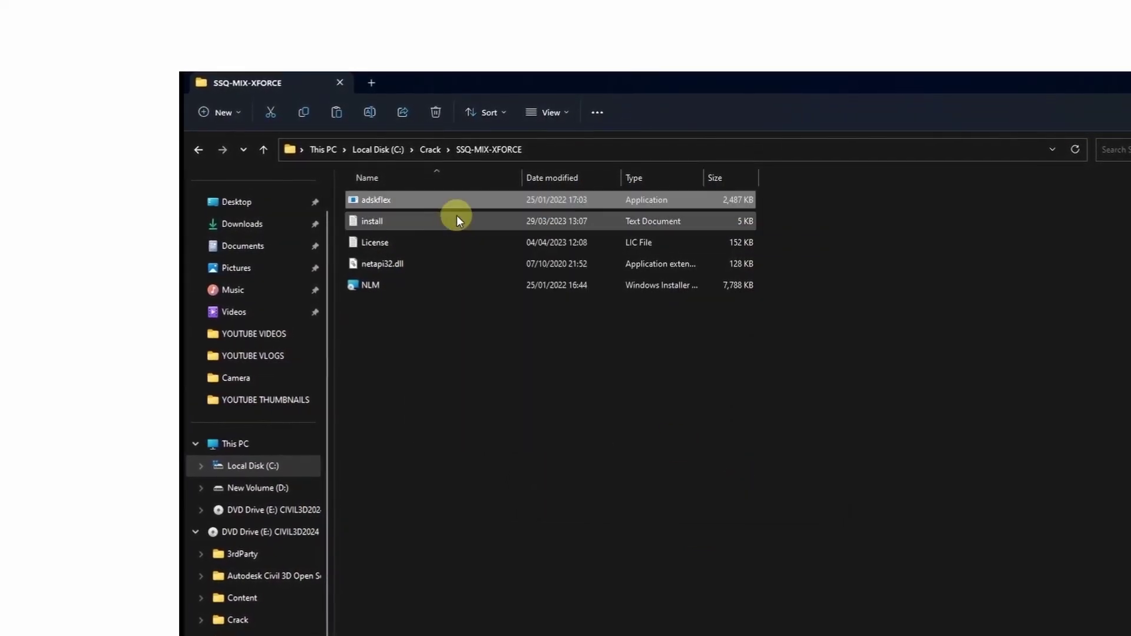
Paste adskflex into C:\Autodesk\Network License Manager, replacing the existing file.
left_click(195, 150)
left_click(190, 149)
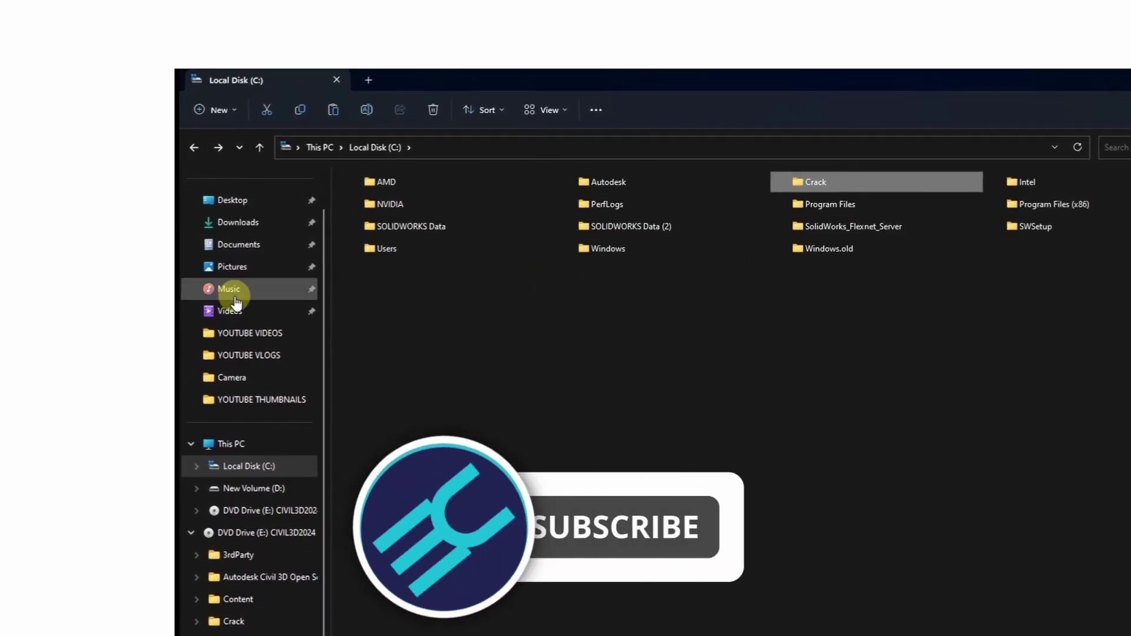
left_click(512, 275)
double_click(607, 187)
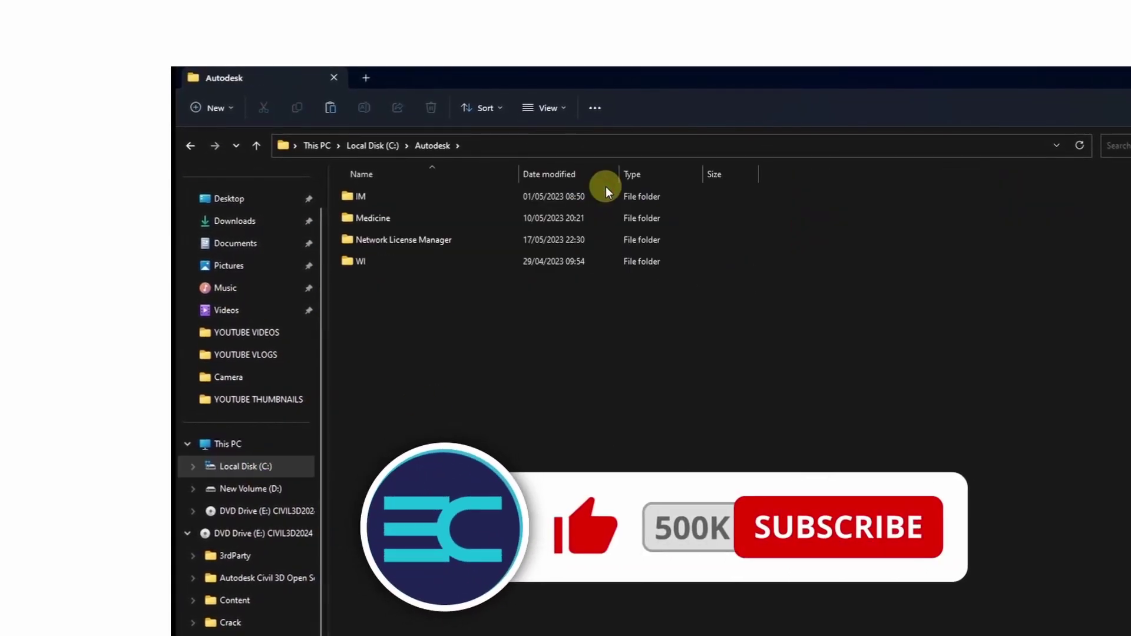
double_click(421, 239)
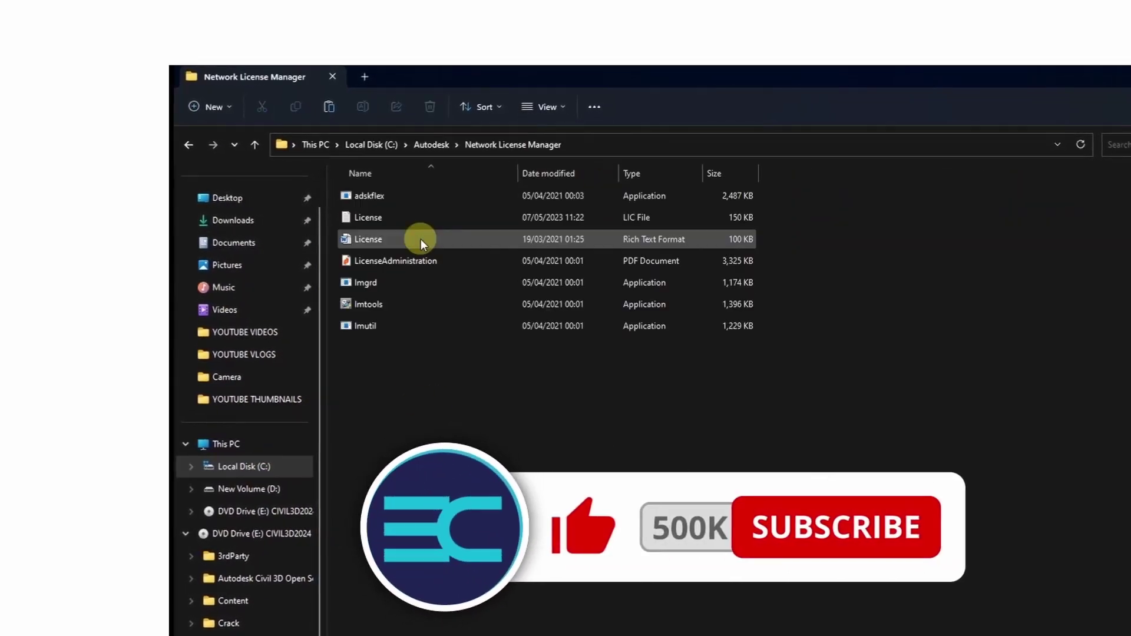
right_click(870, 263)
left_click(890, 281)
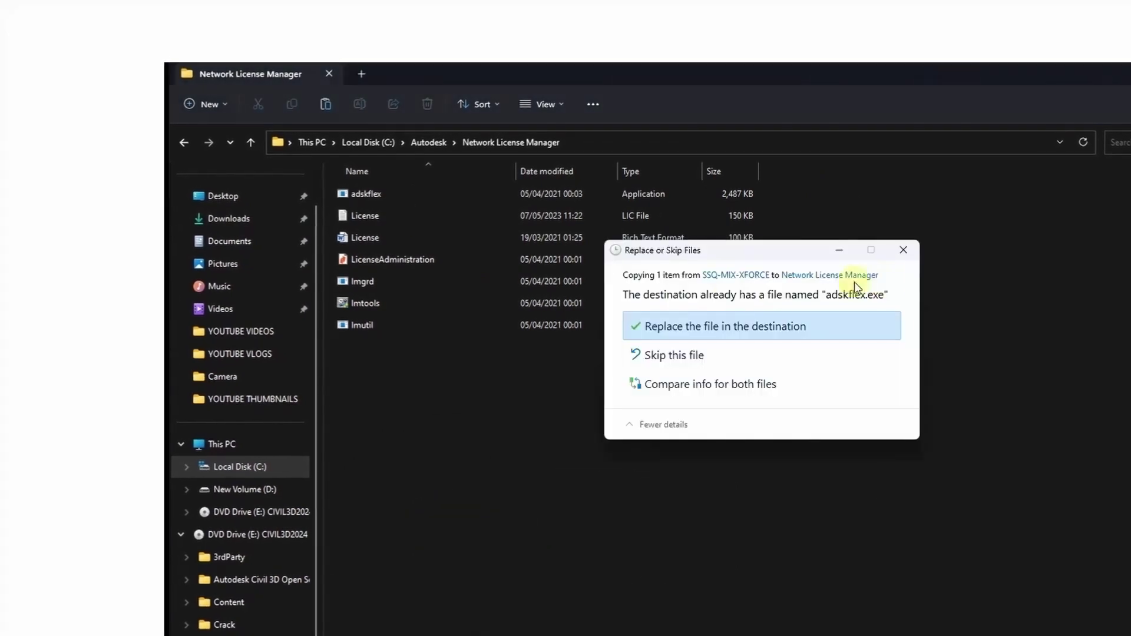
left_click(687, 326)
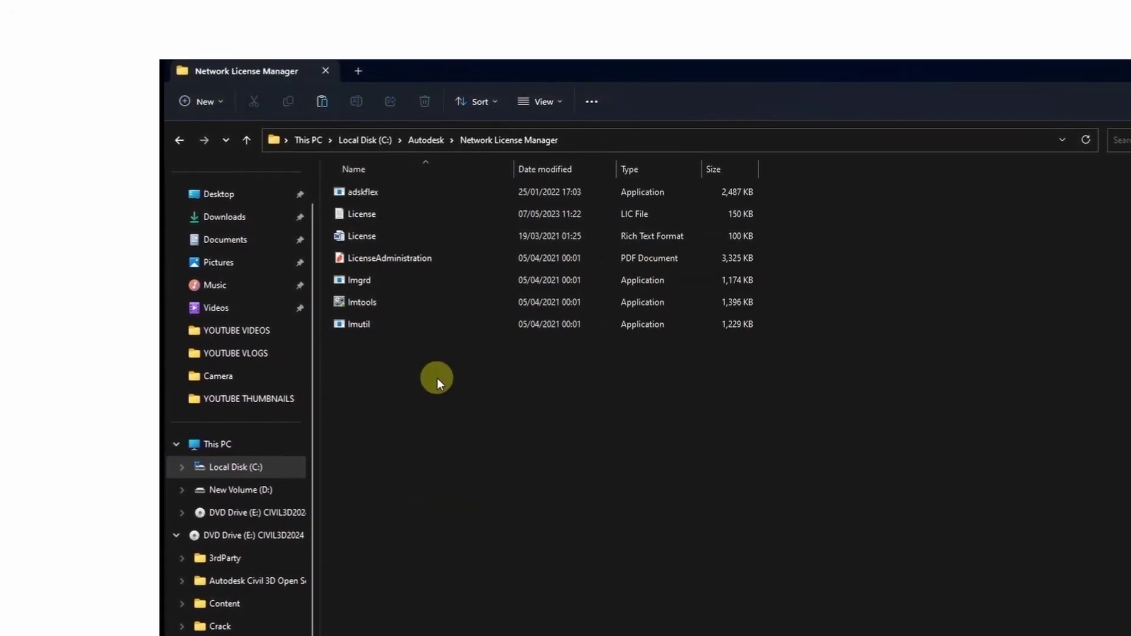
Copy netapi32.dll from C:\Crack\SSQ-MIX-XFORCE.
left_click(175, 142)
left_click(171, 142)
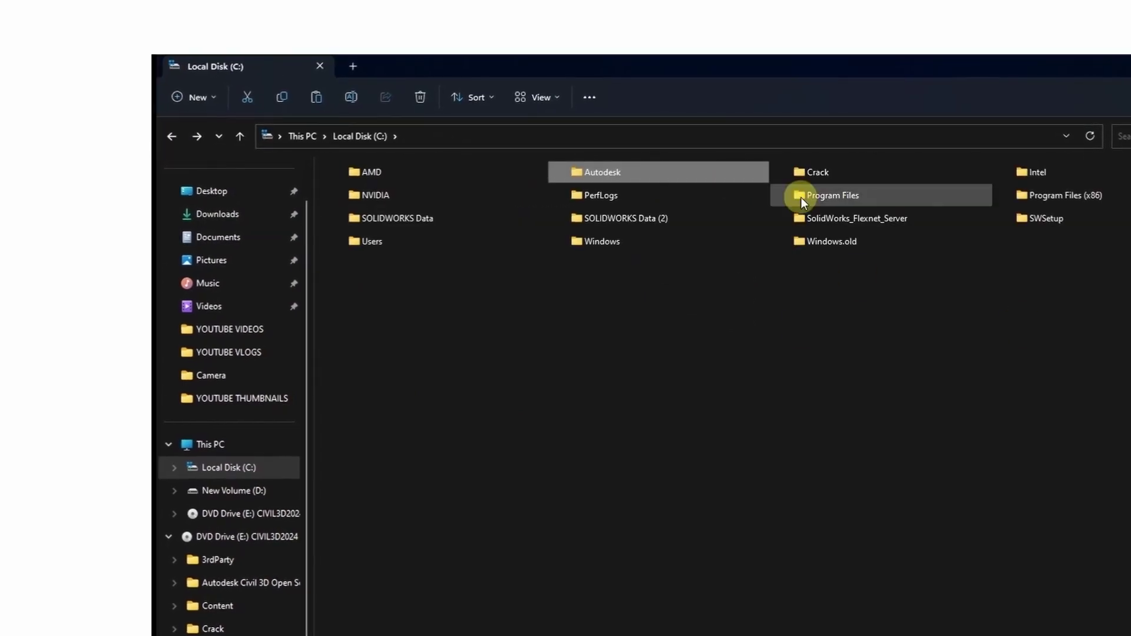
left_click(826, 181)
double_click(826, 178)
double_click(388, 211)
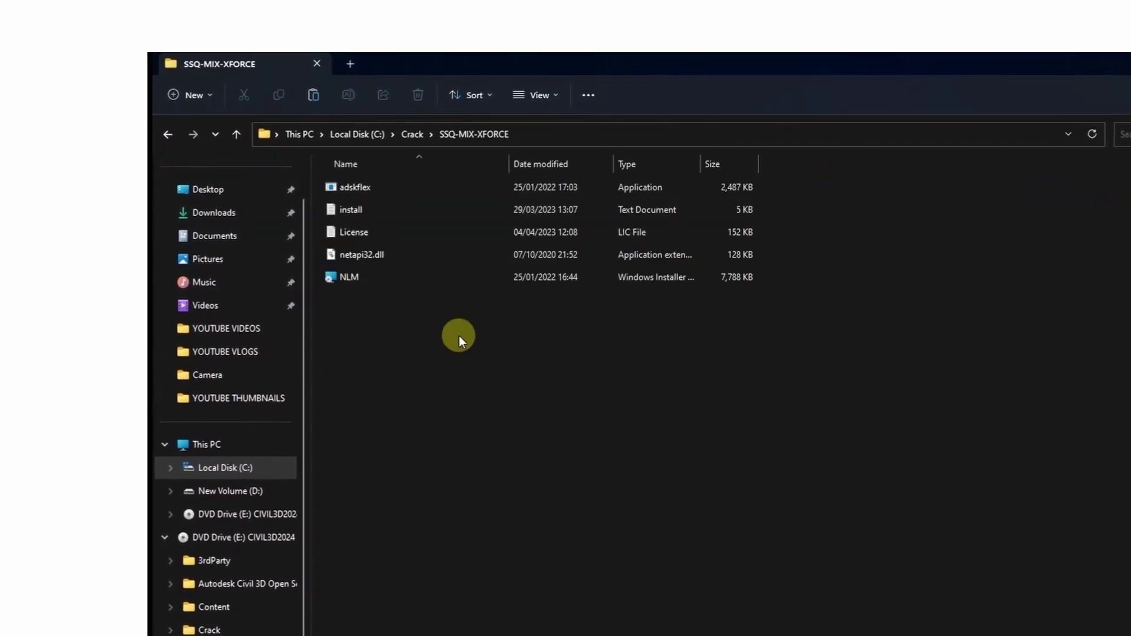
right_click(387, 255)
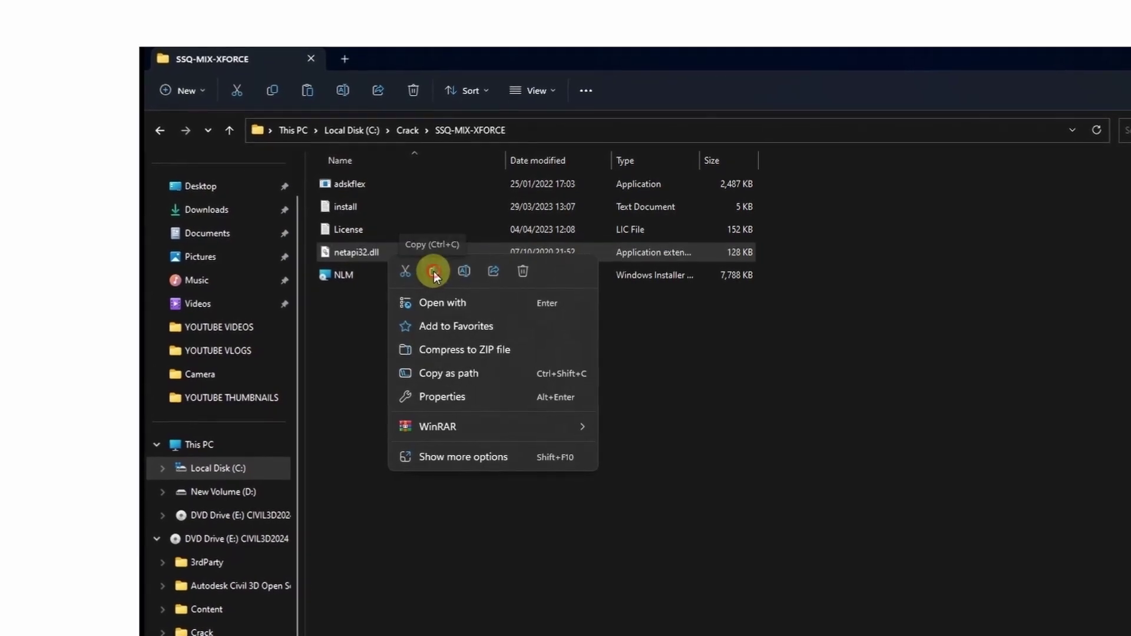
left_click(433, 271)
Open C:\Program Files (x86)\Common Files\Autodesk Shared\AdskLicensing\Current\AdskLicensingAgent.
left_click(160, 130)
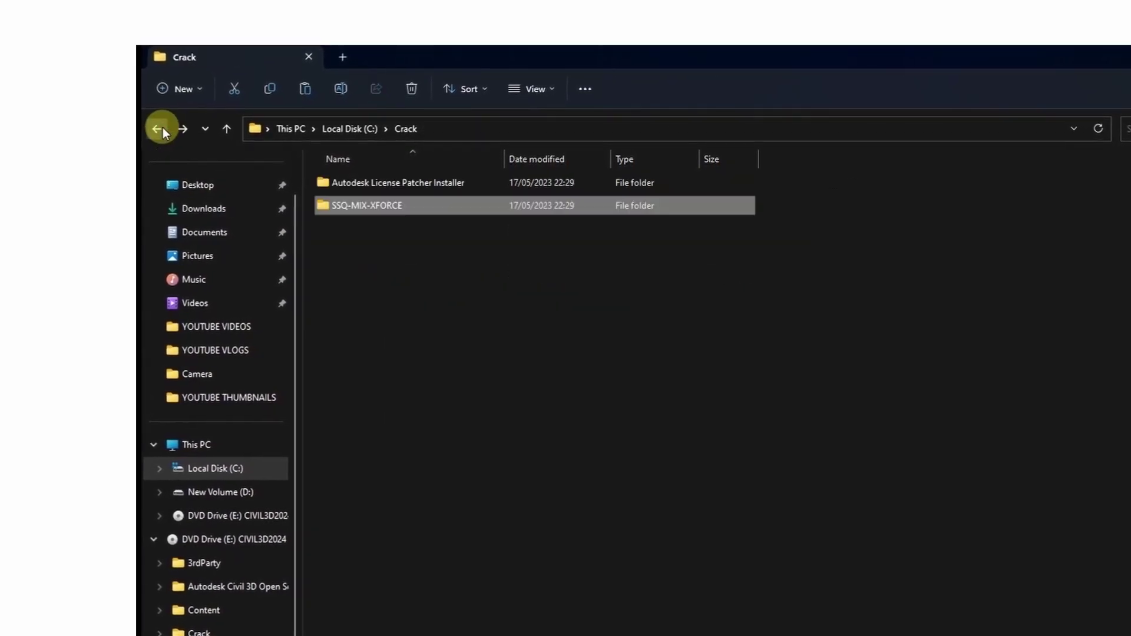
left_click(218, 448)
double_click(390, 215)
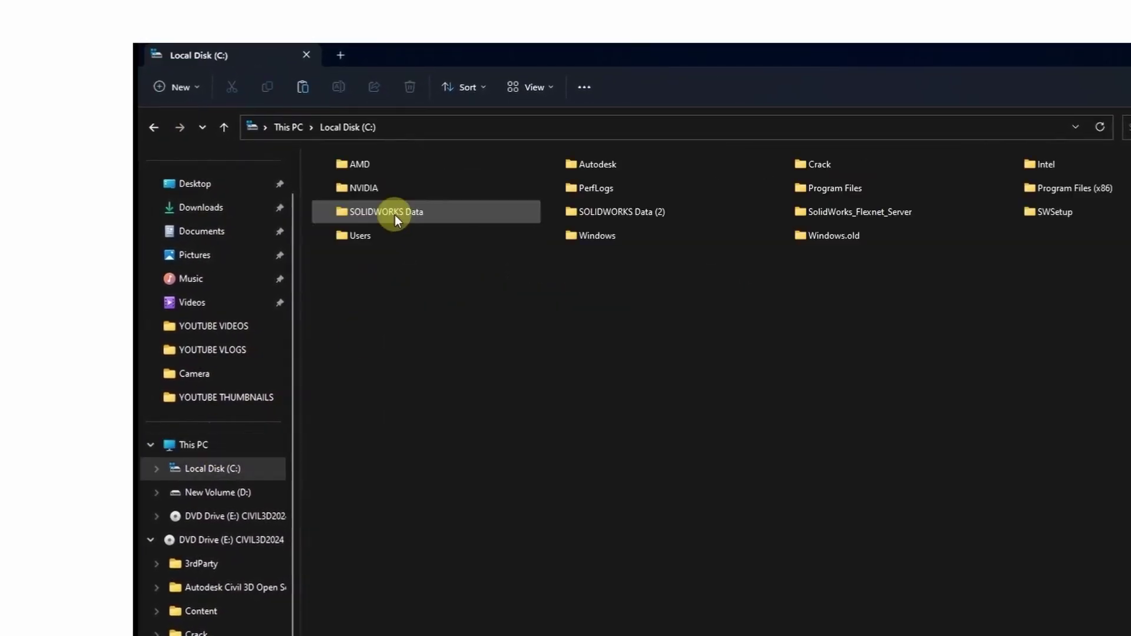
double_click(1054, 188)
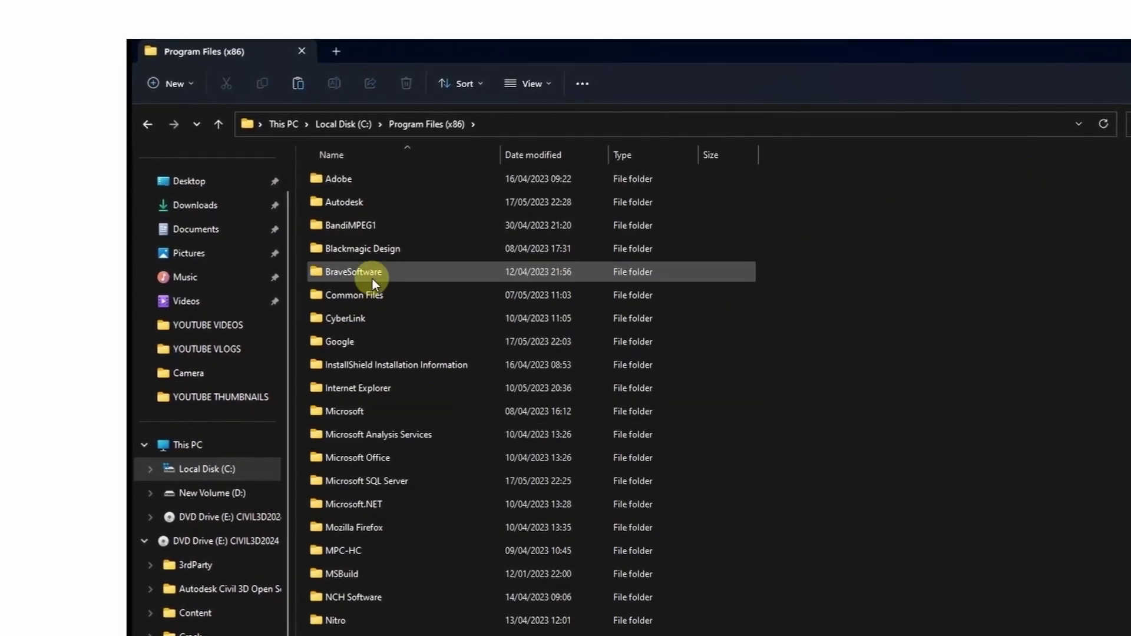
double_click(378, 294)
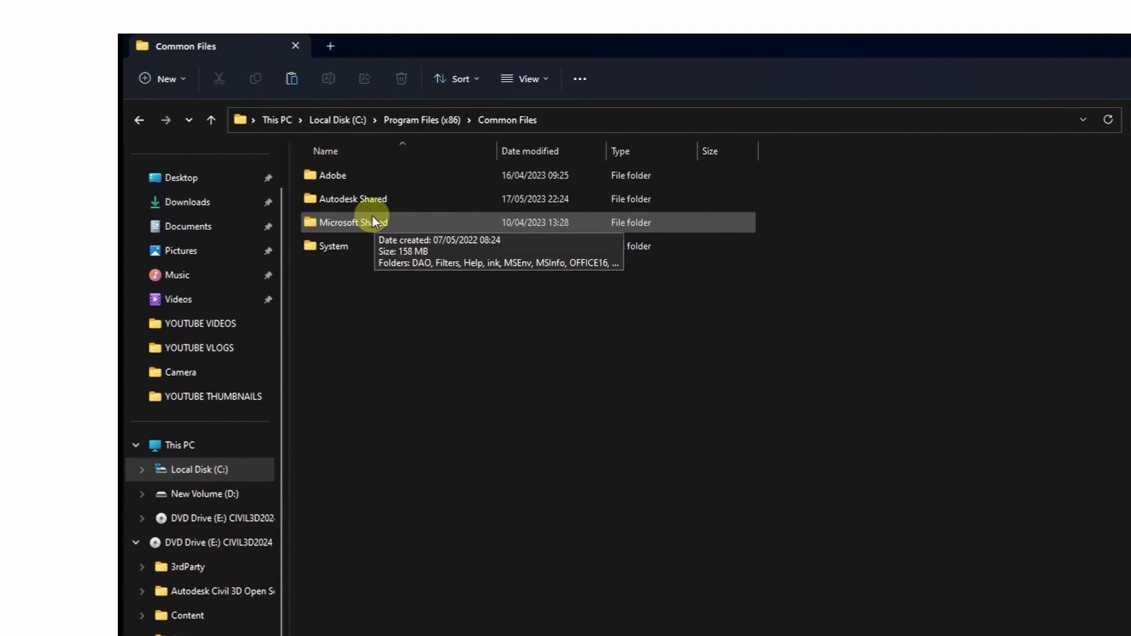
double_click(359, 198)
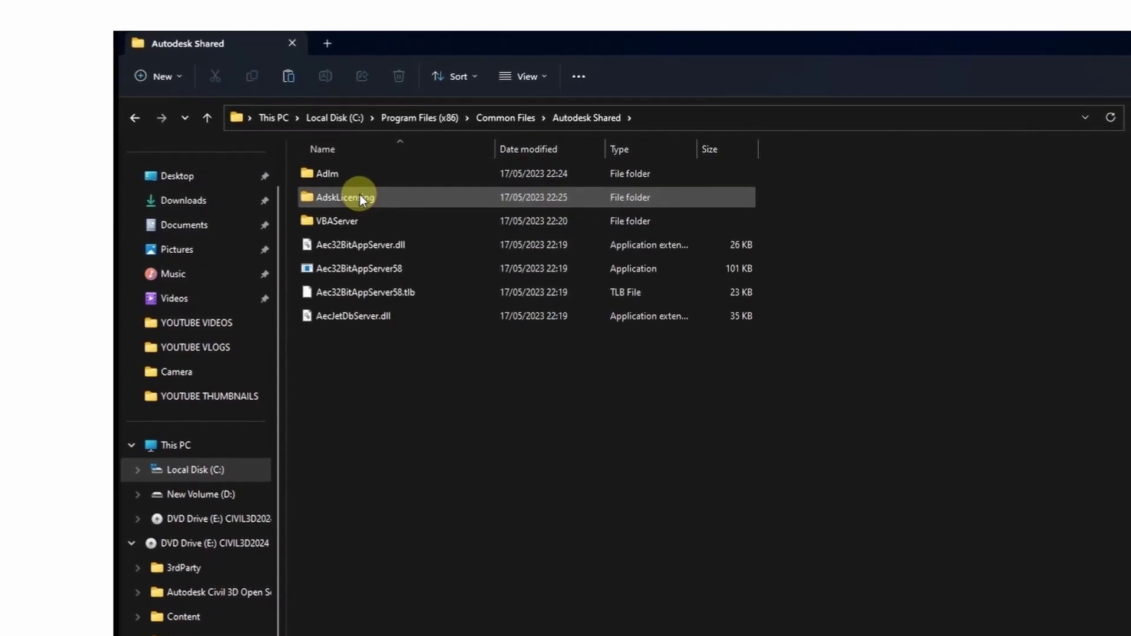
double_click(360, 197)
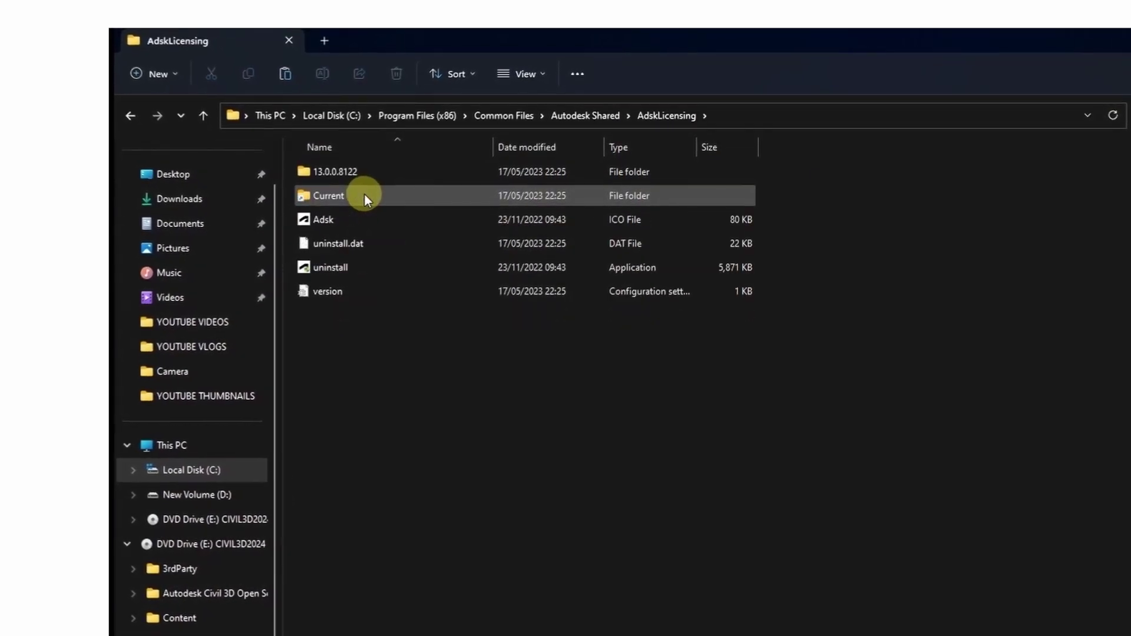
double_click(370, 195)
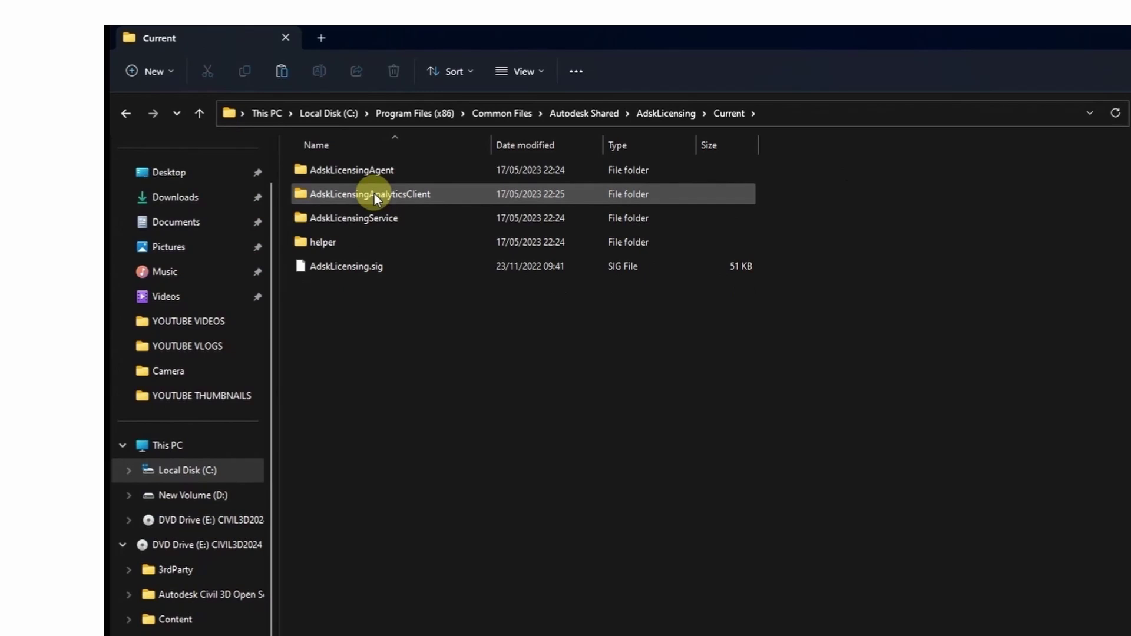
double_click(365, 170)
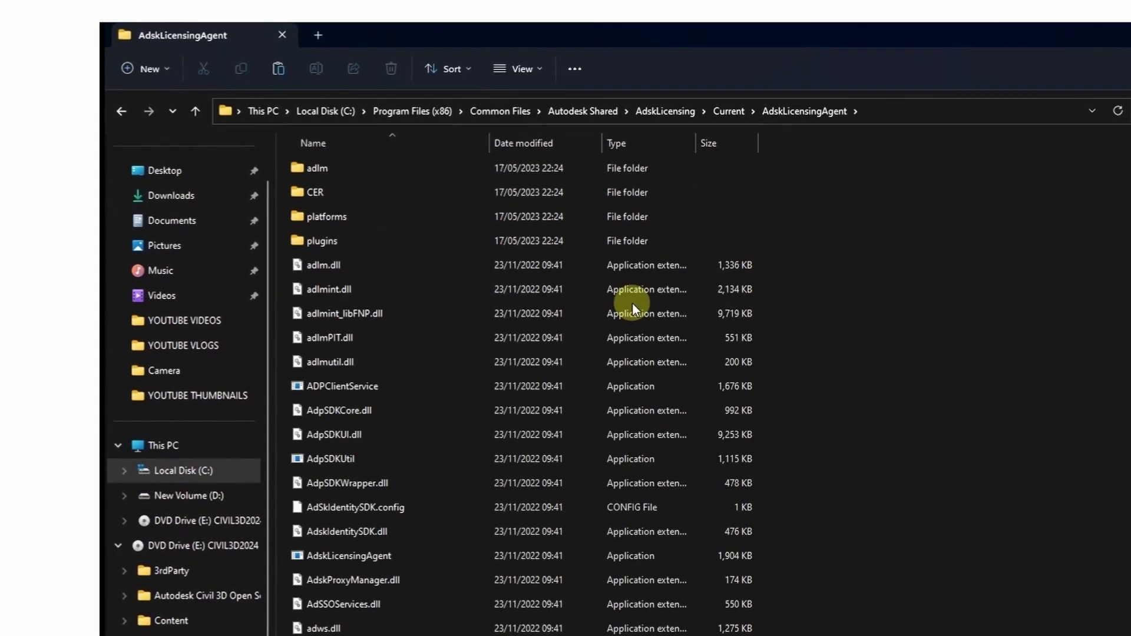
Paste netapi32.dll there, replacing the existing file and granting administrator permission.
right_click(975, 254)
left_click(1001, 272)
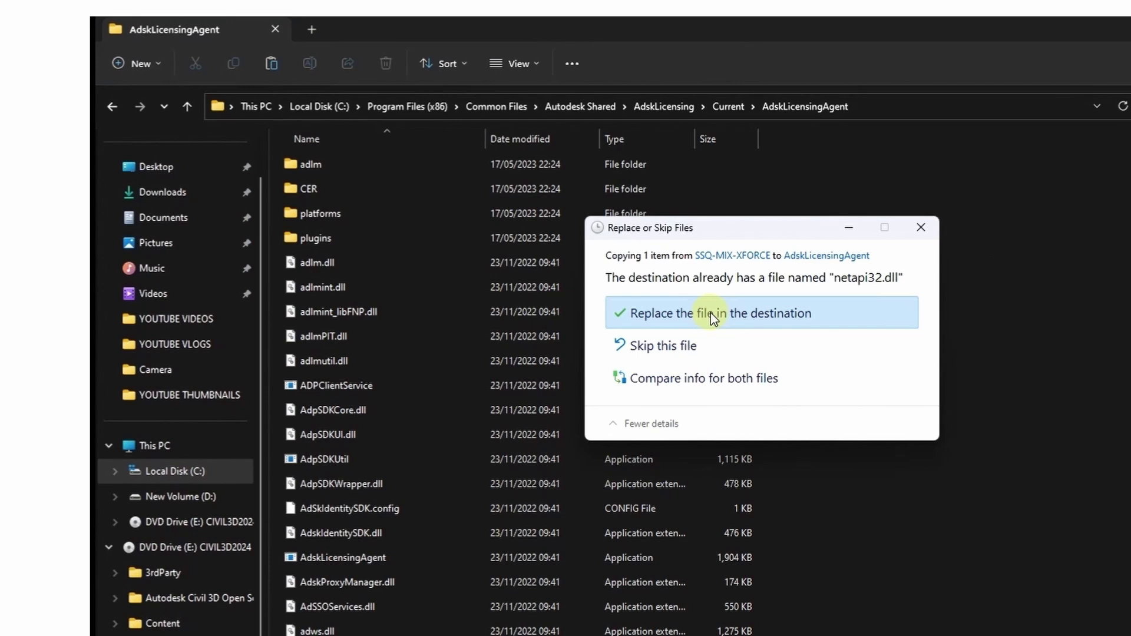
left_click(707, 316)
left_click(723, 331)
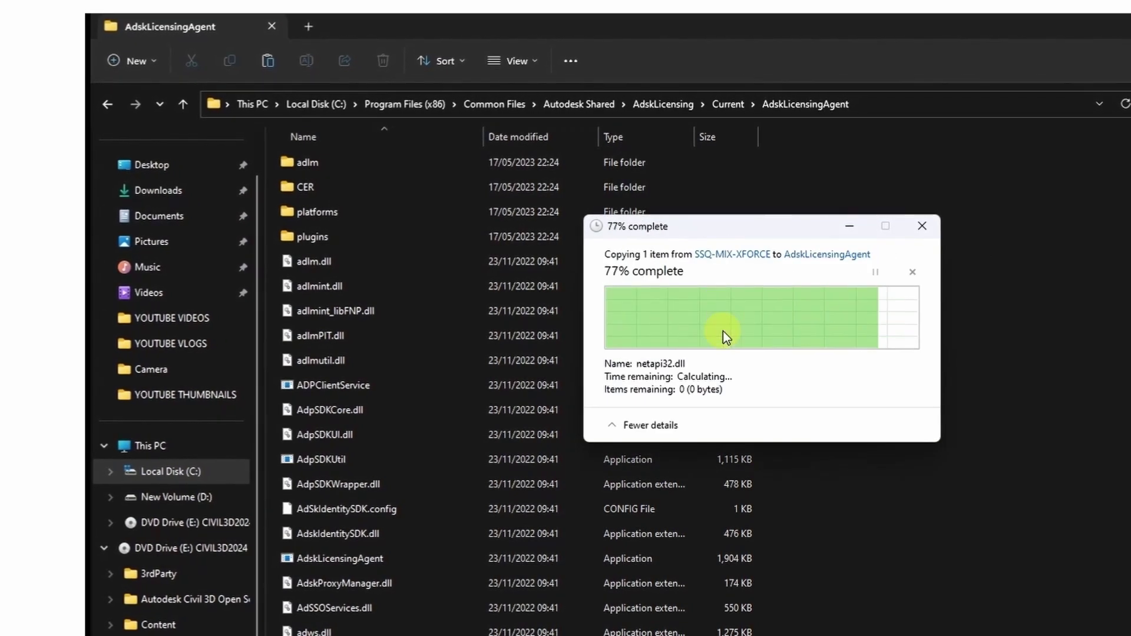
scroll(723, 331, "down", 10)
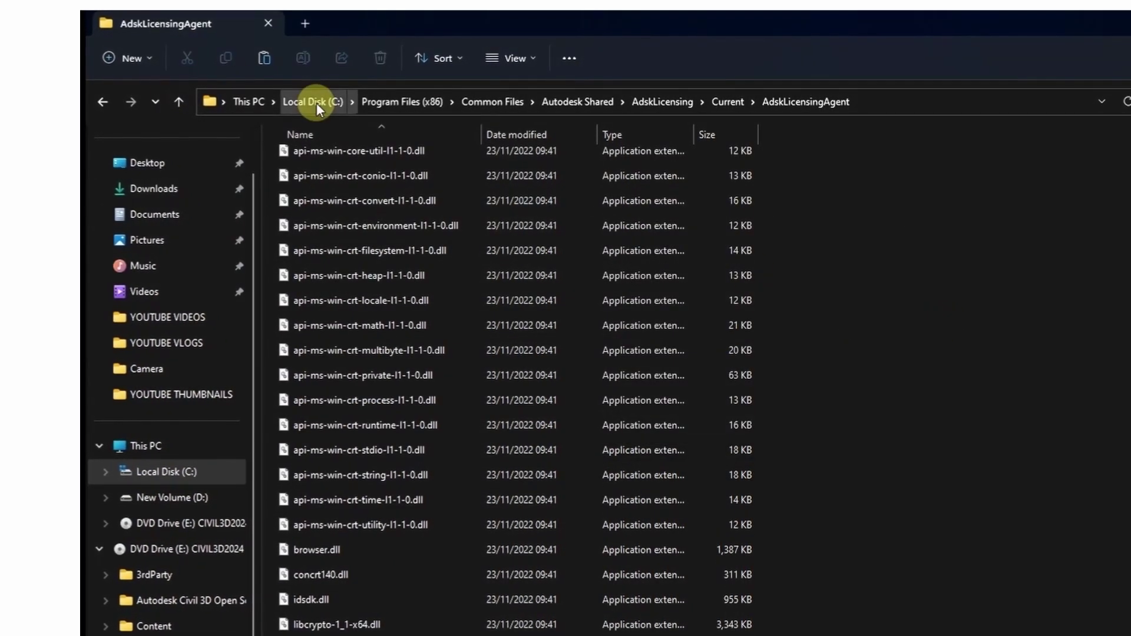
Open the License file from C:\Crack\SSQ-MIX-XFORCE in Notepad.
left_click(147, 448)
double_click(372, 169)
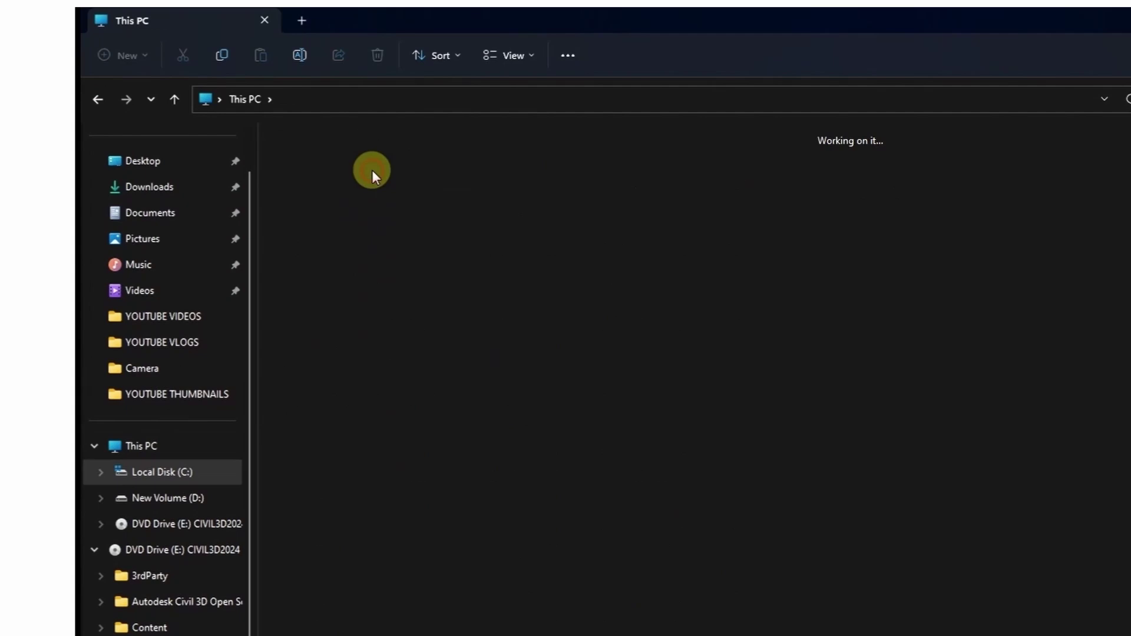
double_click(826, 141)
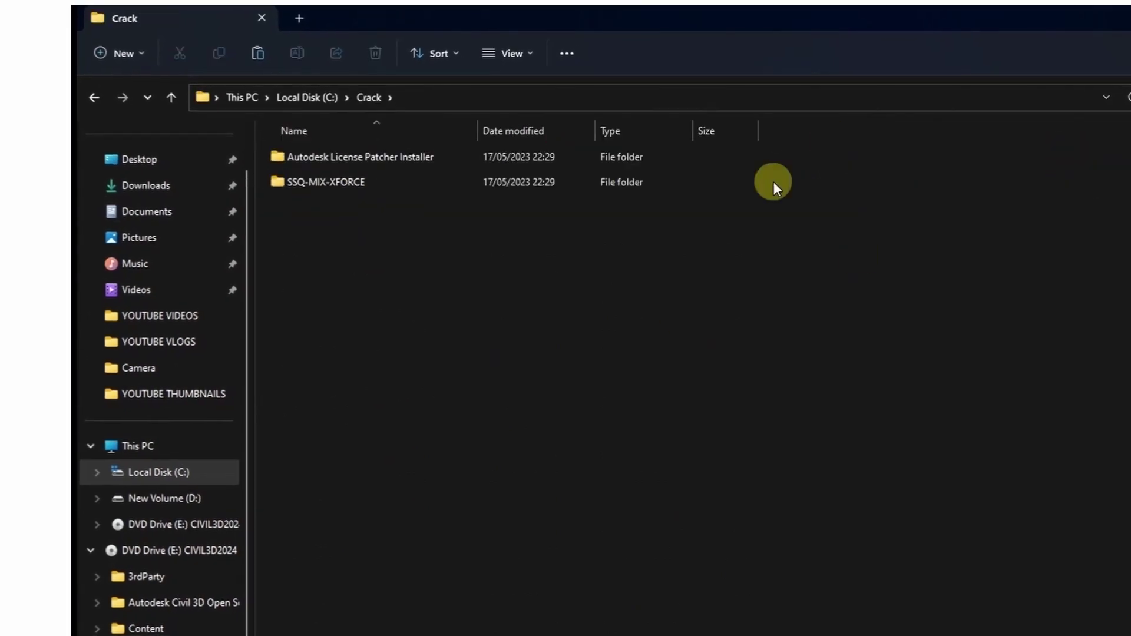
double_click(354, 186)
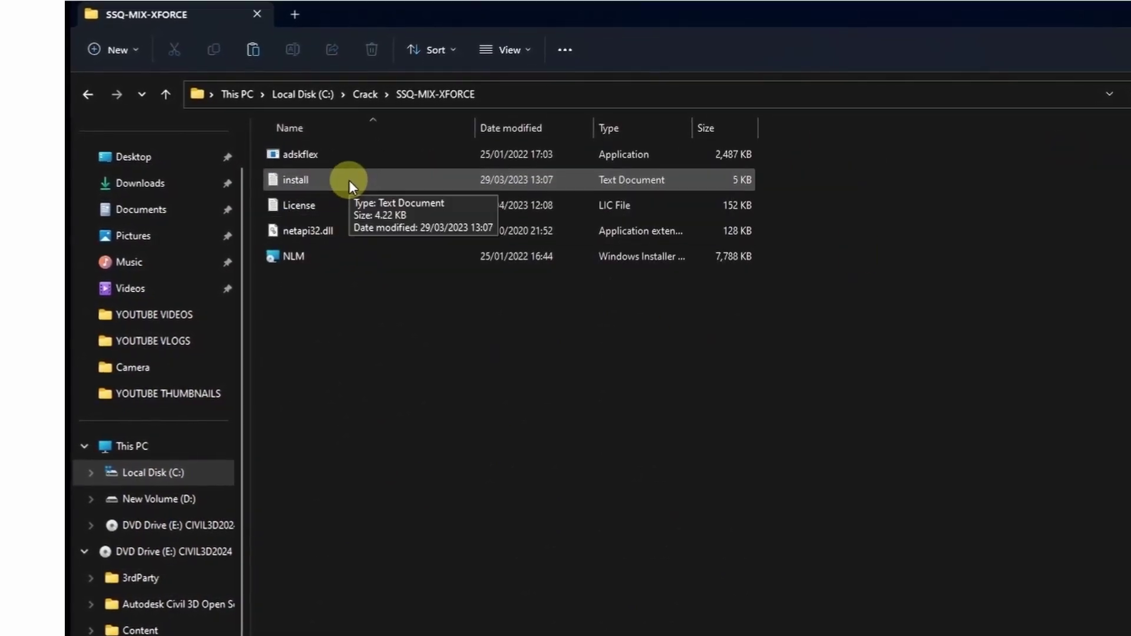
double_click(361, 204)
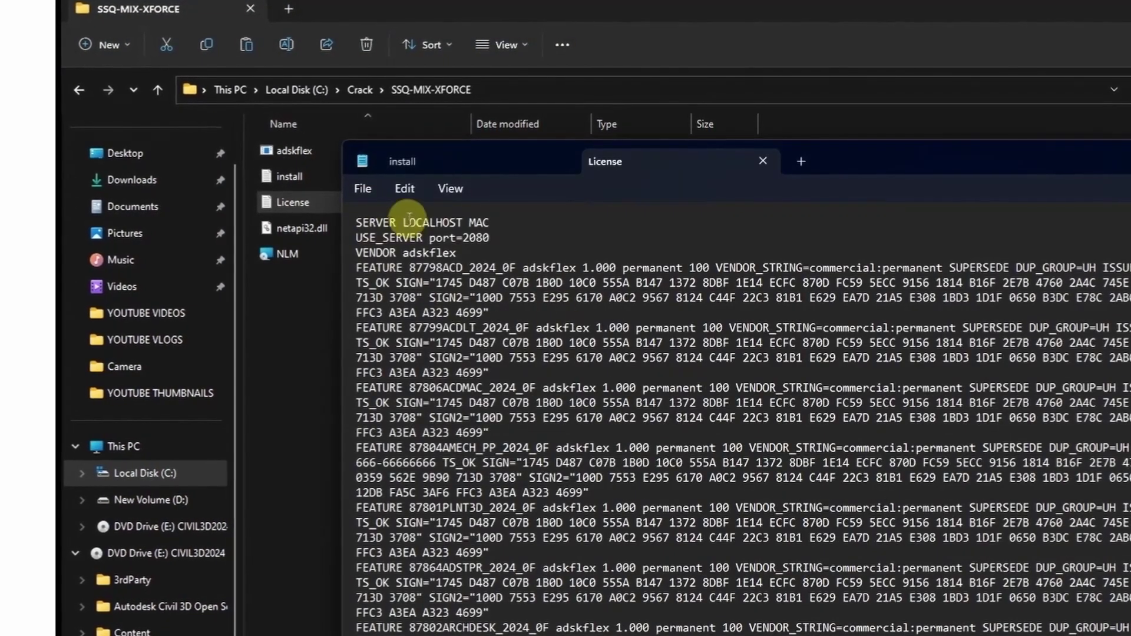
Replace the SERVER line placeholders with the Ethernet host ID from LMTOOLS System Settings.
left_click_drag(402, 222, 468, 219)
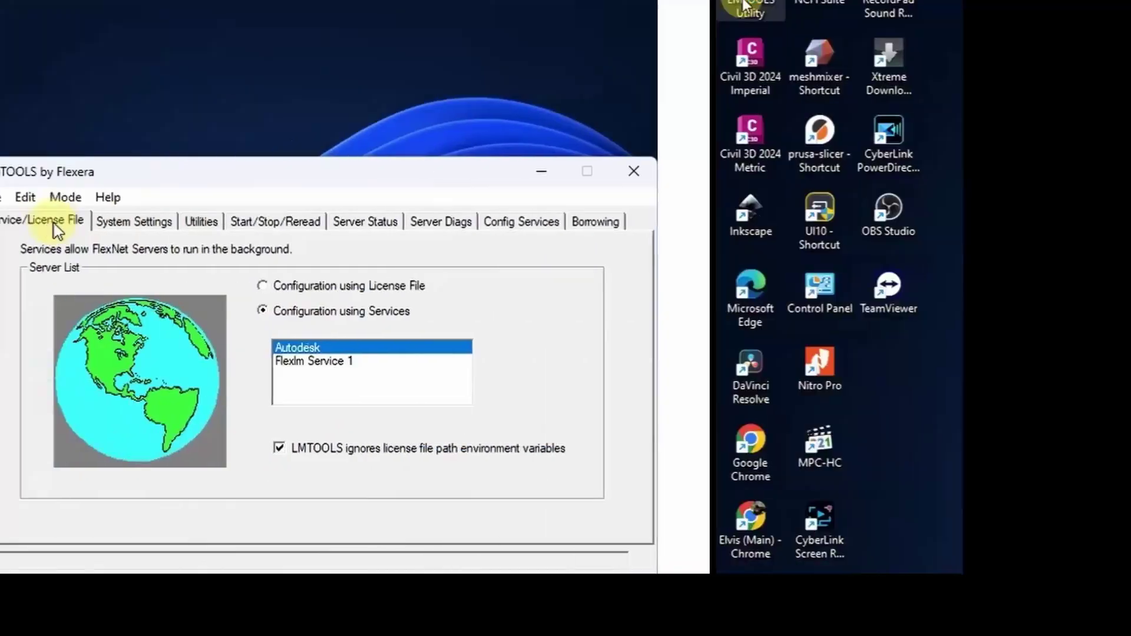
left_click(131, 220)
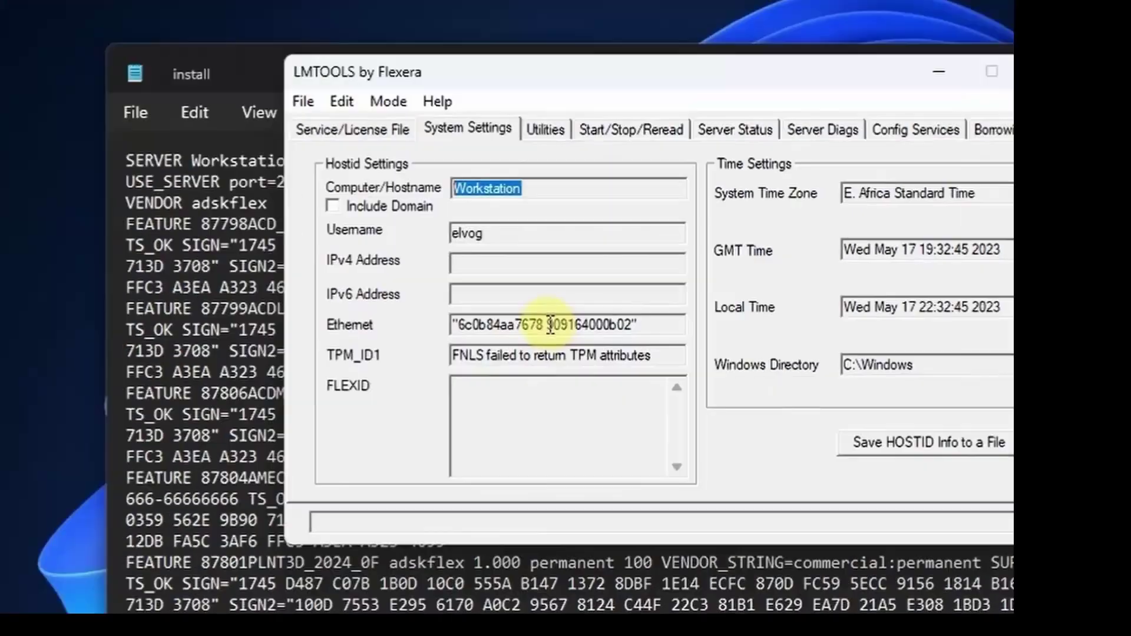
left_click_drag(547, 326, 630, 325)
key("ctrl+c")
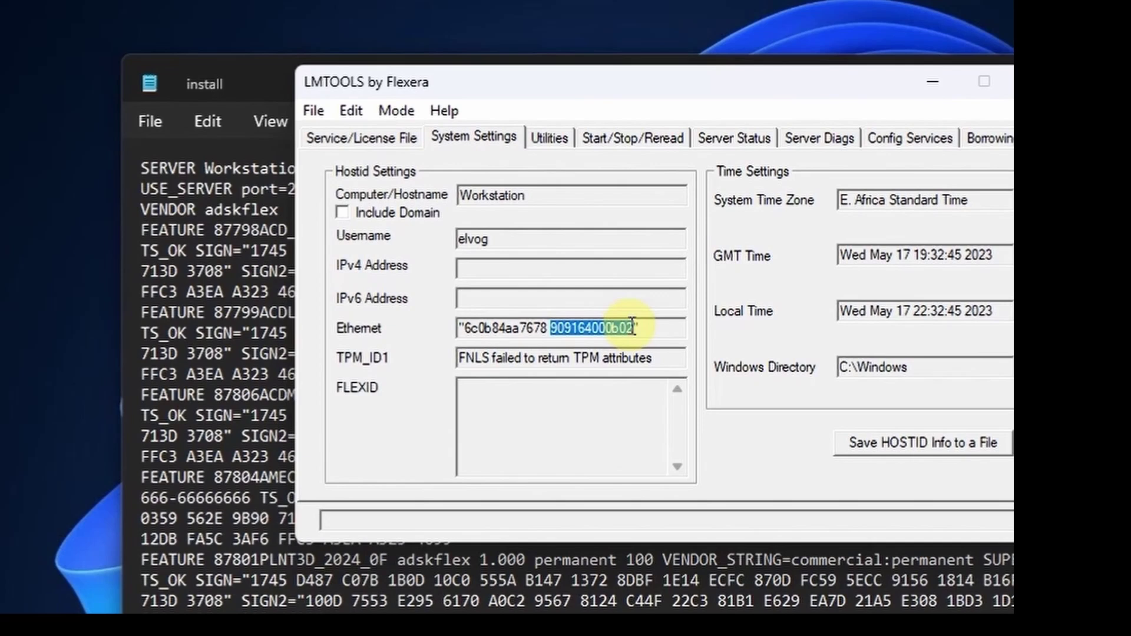
left_click(933, 82)
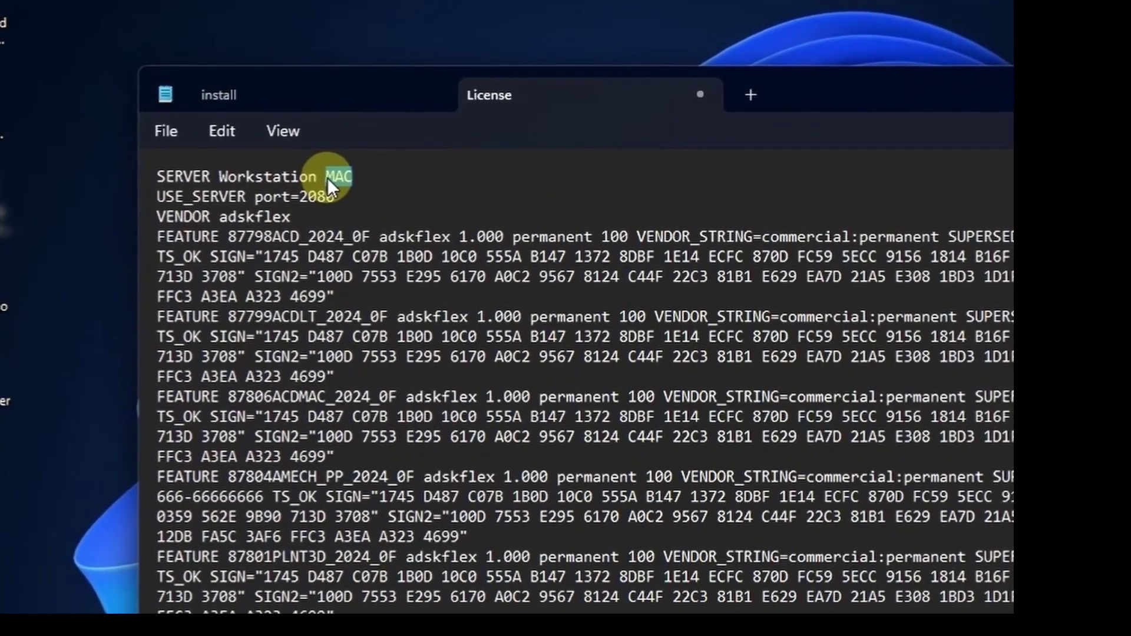
key("ctrl+v")
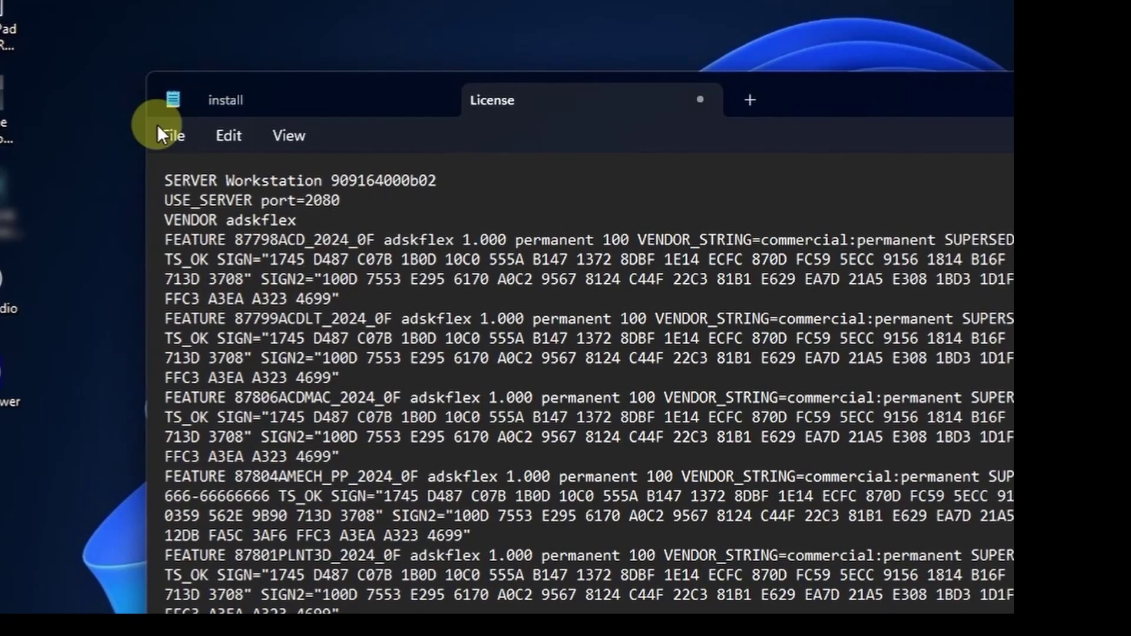
left_click(161, 130)
Save the license as 'License.LIc' in C:\Autodesk\Network License Manager, overwriting the old file.
left_click(212, 318)
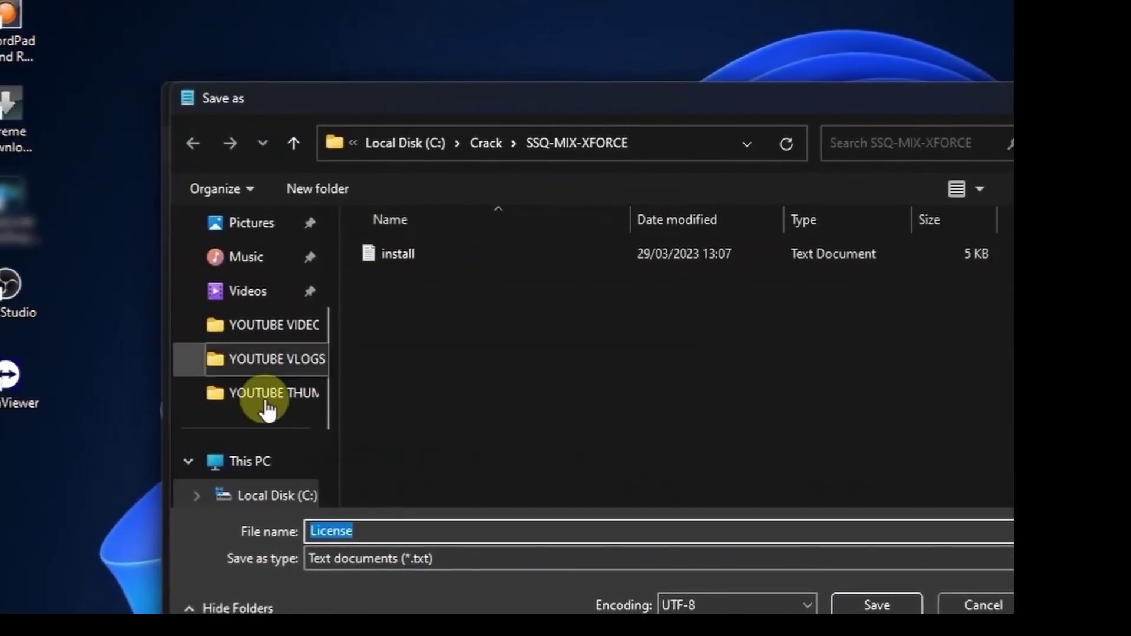
left_click(297, 456)
double_click(536, 273)
left_click(443, 293)
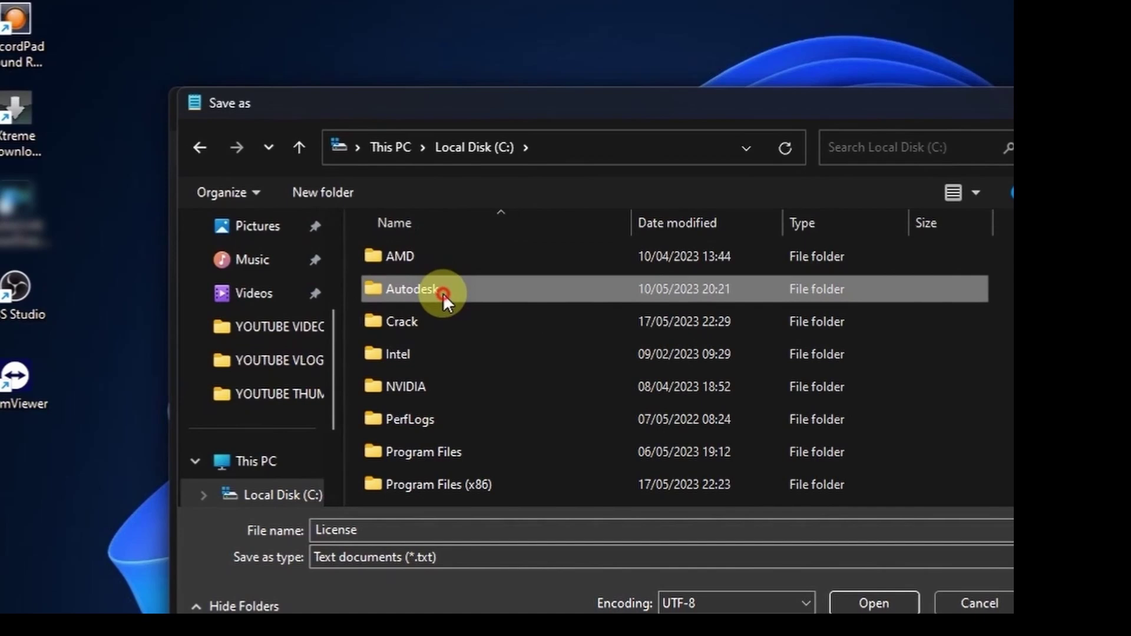
double_click(443, 293)
double_click(444, 319)
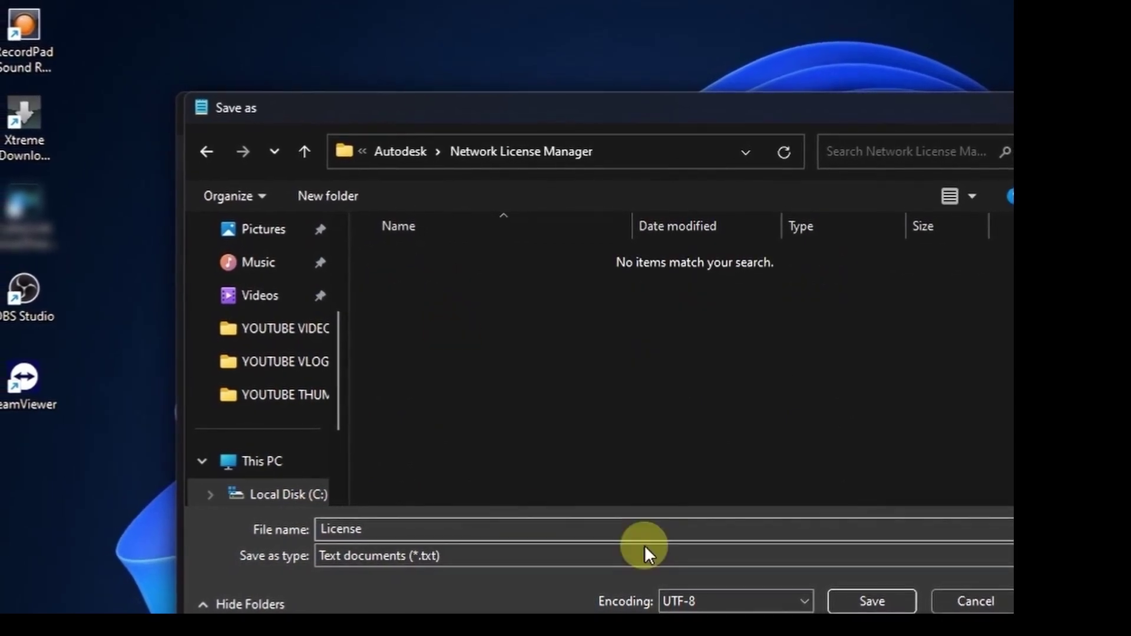
left_click(462, 555)
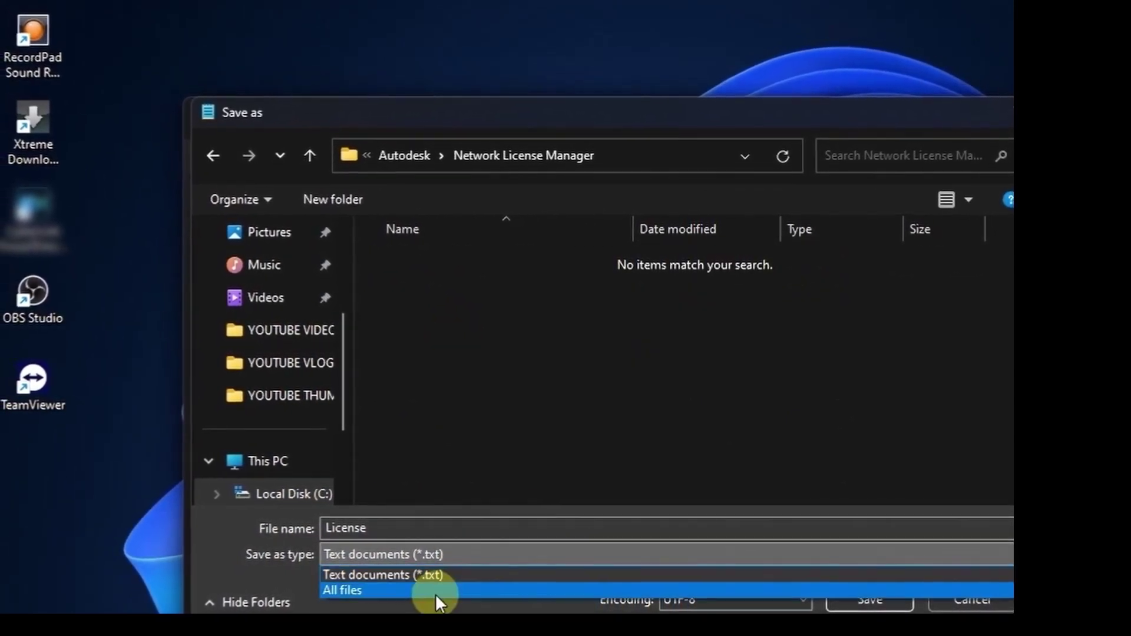
double_click(352, 527)
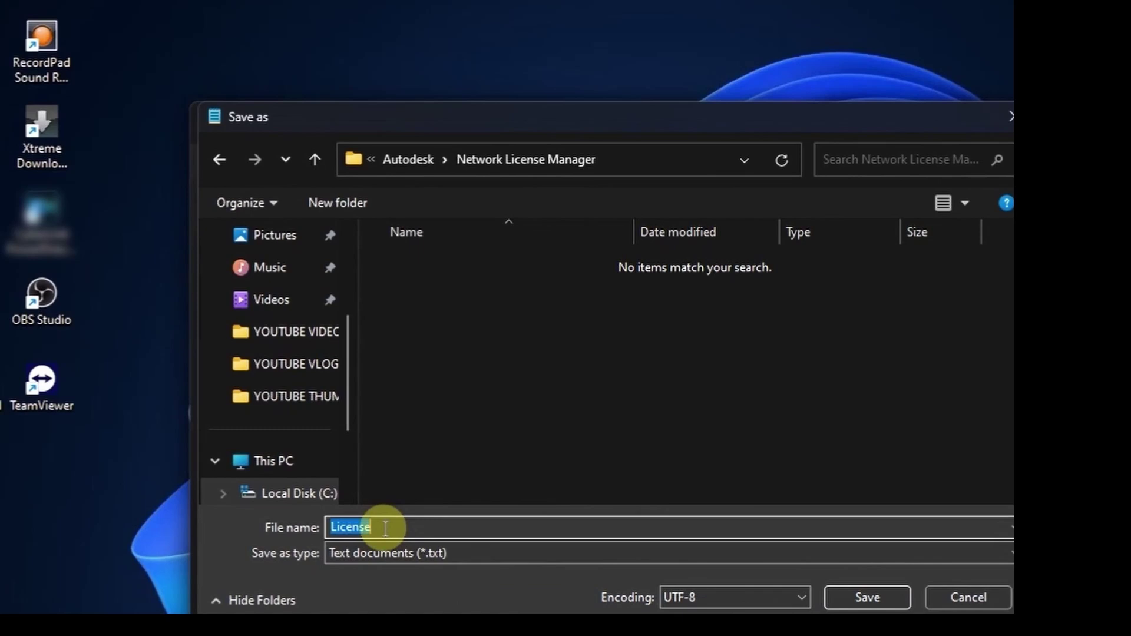
type("License.")
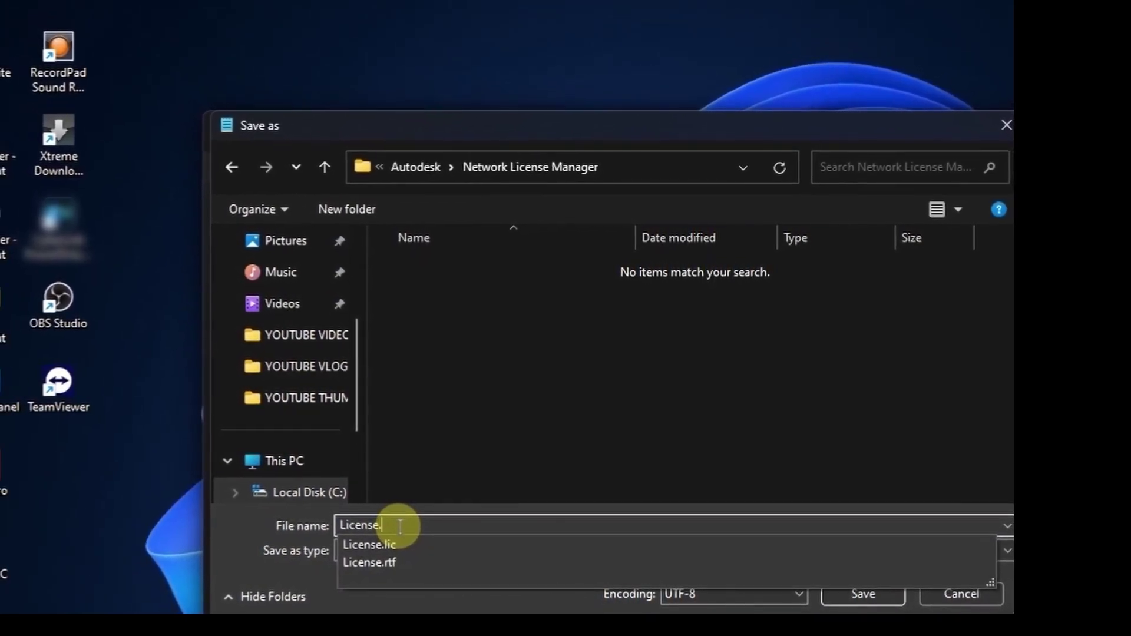
type("LI")
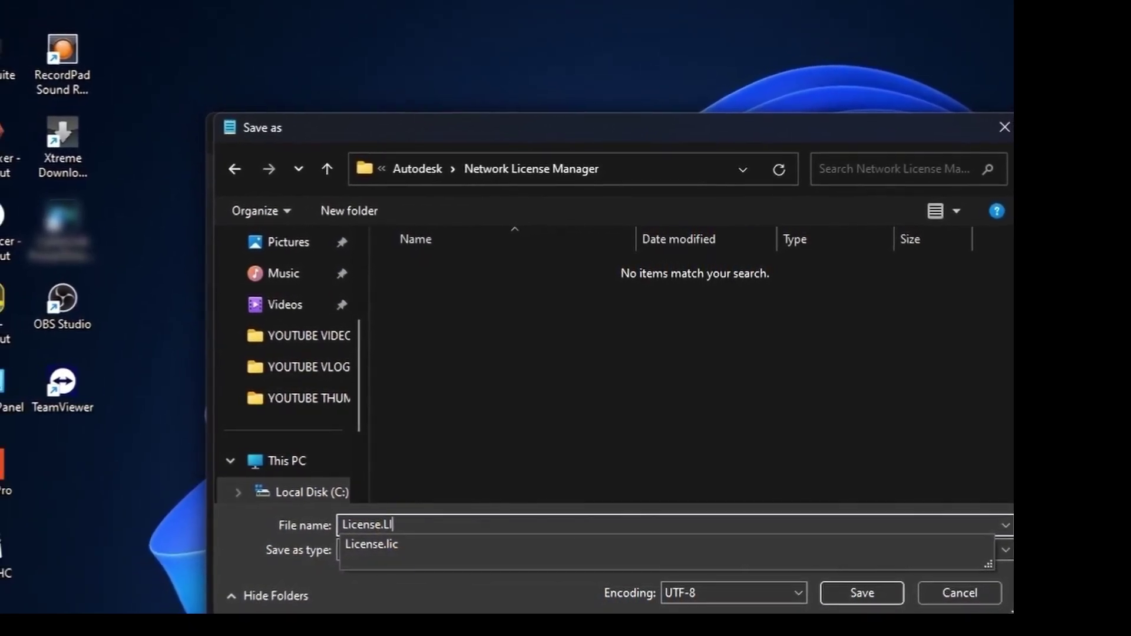
type("c")
left_click(373, 519)
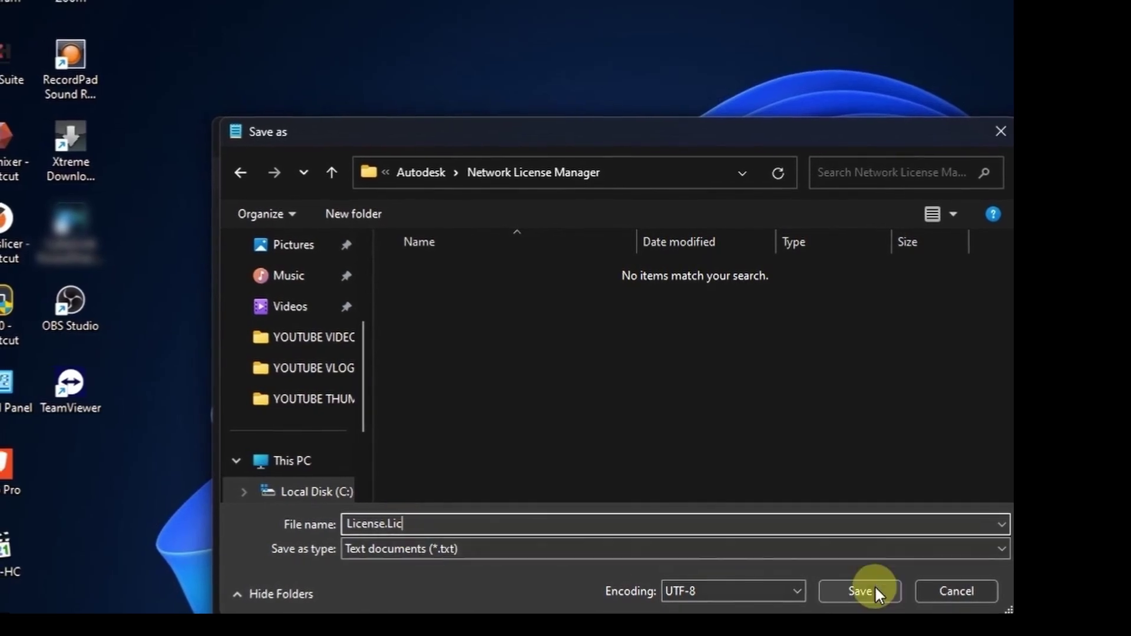
left_click(870, 592)
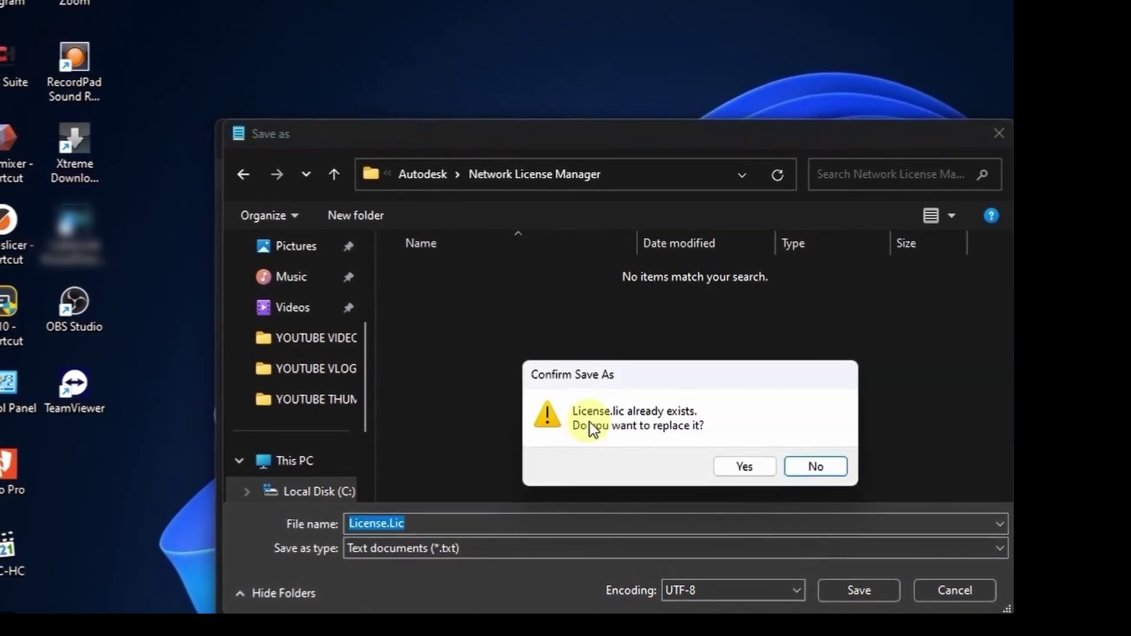
left_click(745, 466)
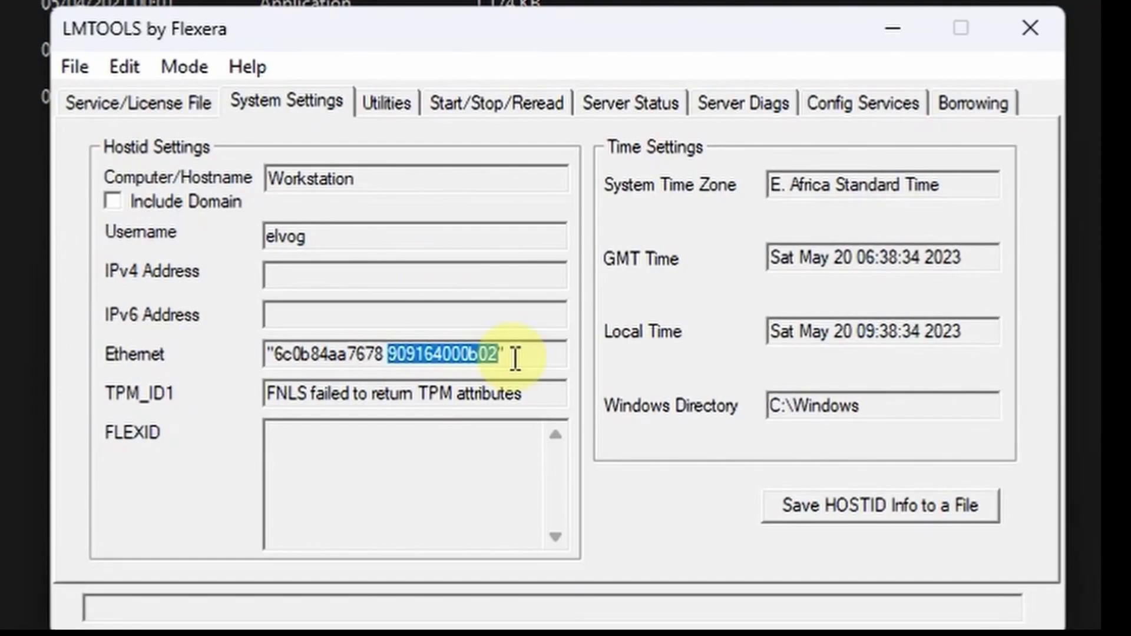
Switch LMTOOLS to the Config Services page for the Autodesk service.
left_click(853, 101)
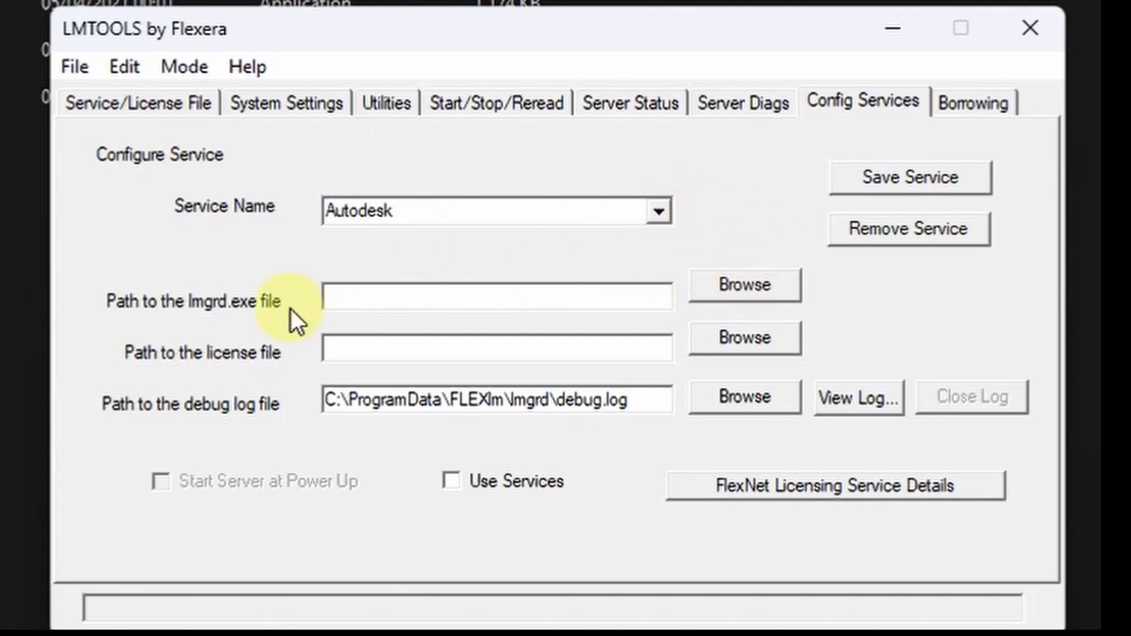
Set the lmgrd.exe path to C:\Autodesk\Network License Manager\lmgrd.exe.
left_click(745, 285)
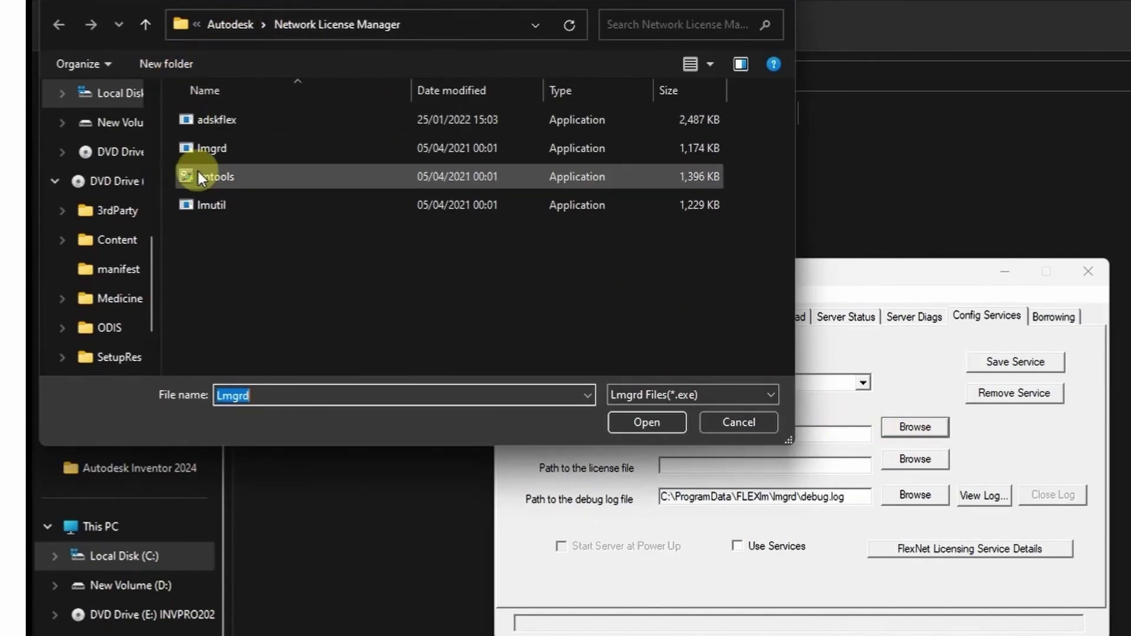
scroll(118, 240, "up", 3)
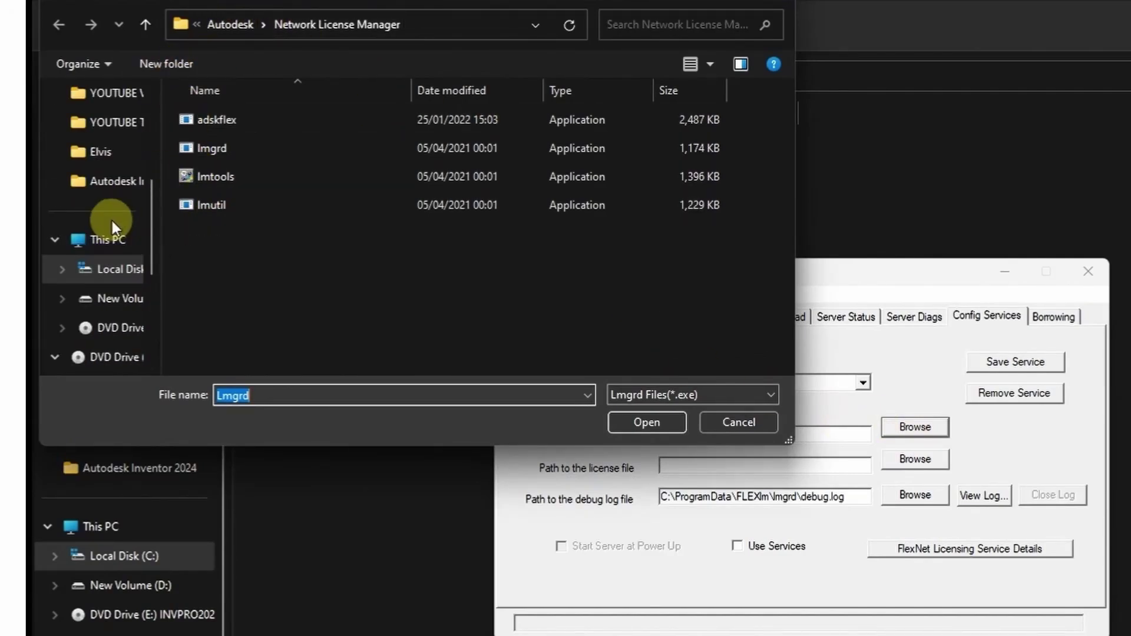
left_click(116, 270)
double_click(232, 147)
double_click(247, 123)
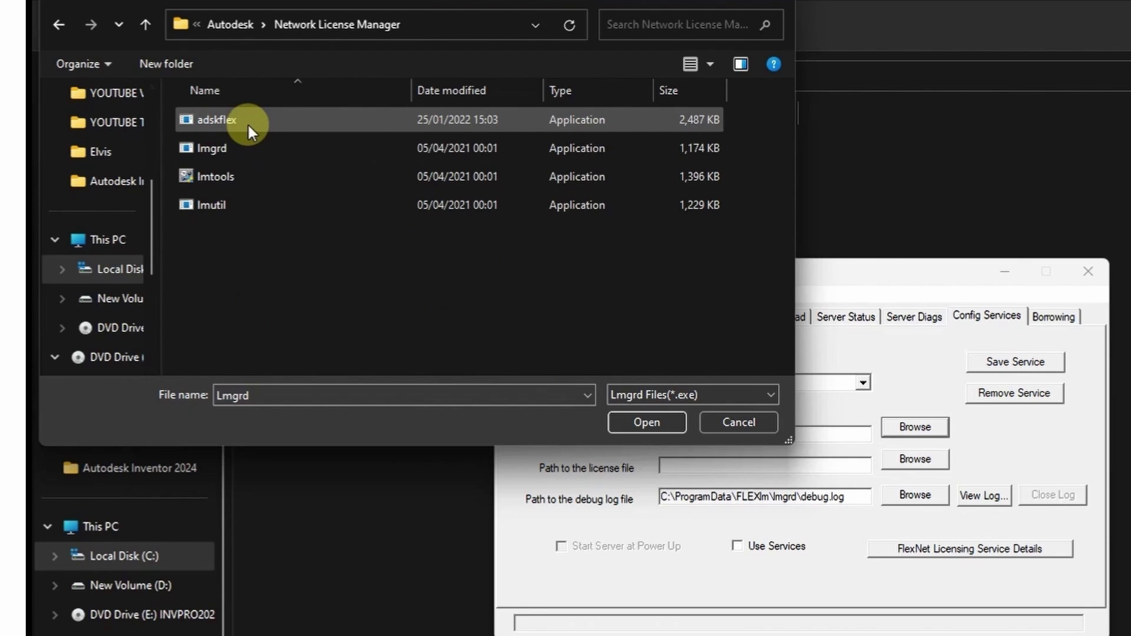
left_click(245, 143)
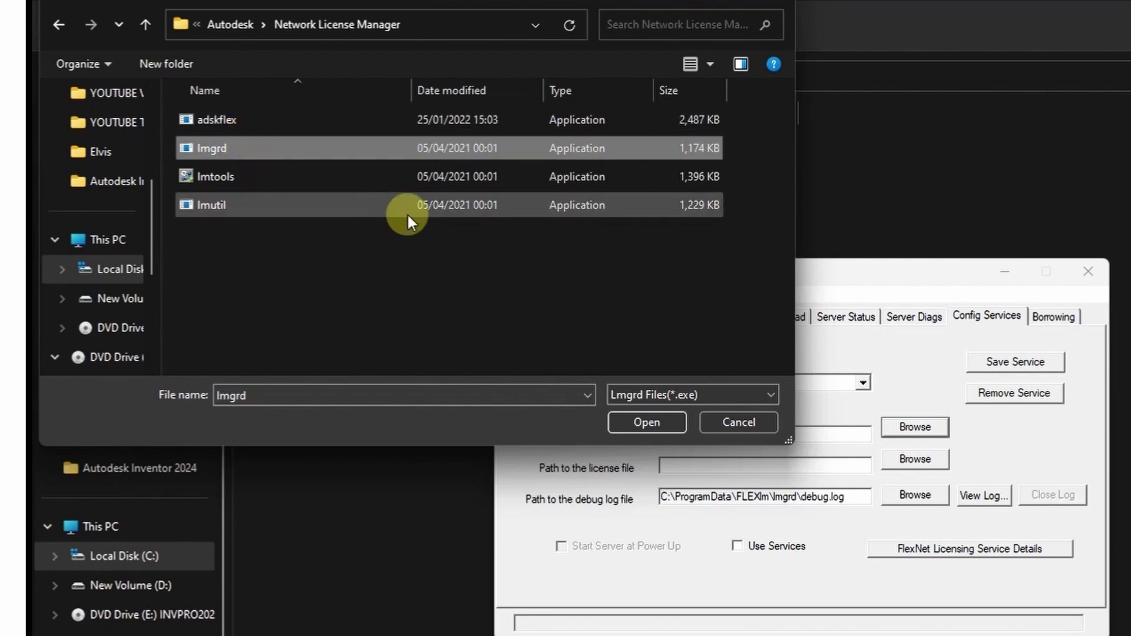
left_click(642, 423)
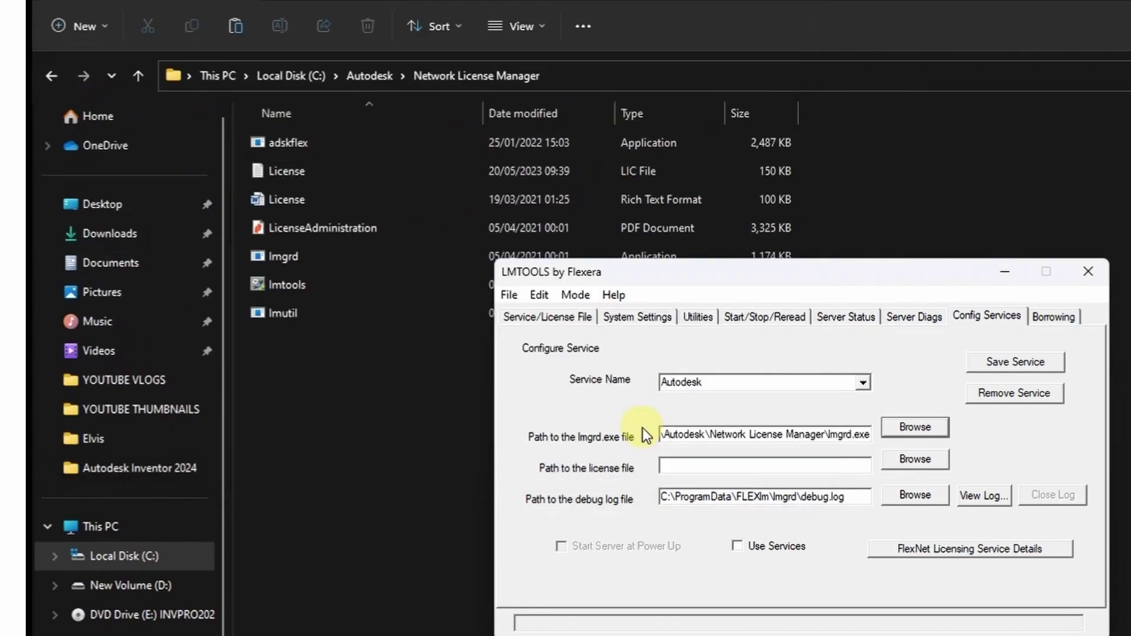
Set the license file path to License.lic in the same Network License Manager folder.
left_click(909, 459)
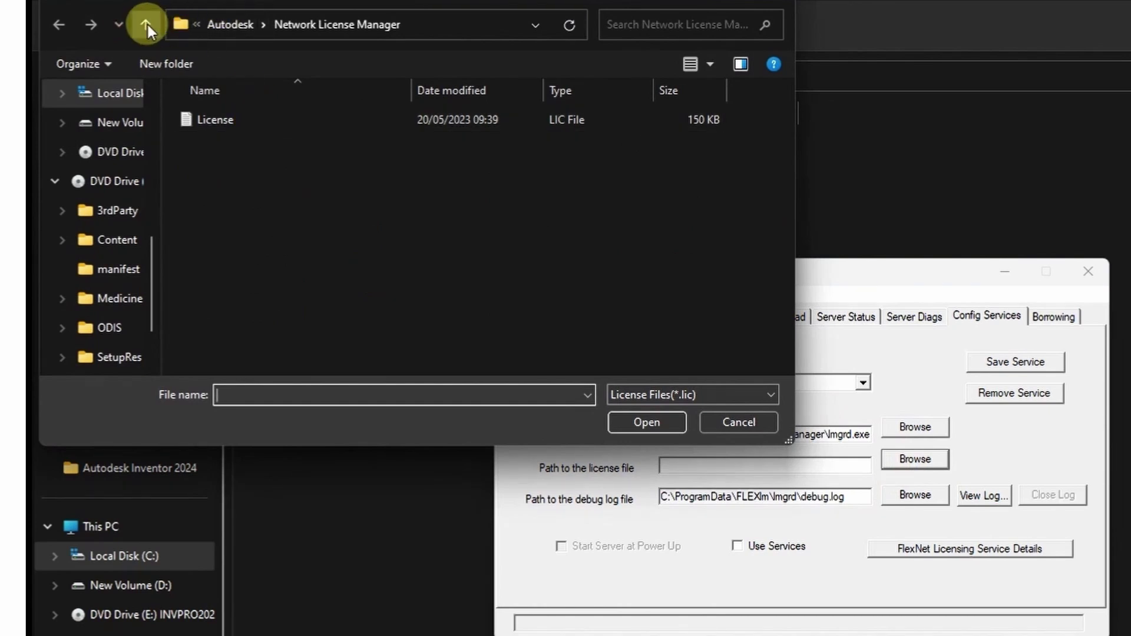
left_click(148, 24)
double_click(256, 118)
left_click(253, 121)
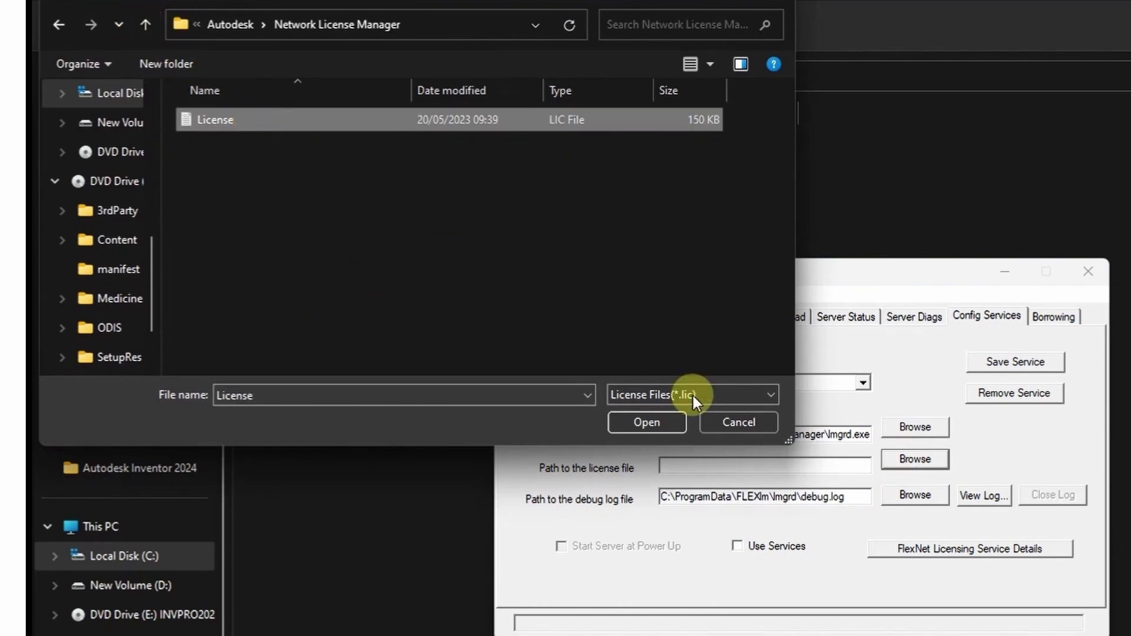
left_click(646, 422)
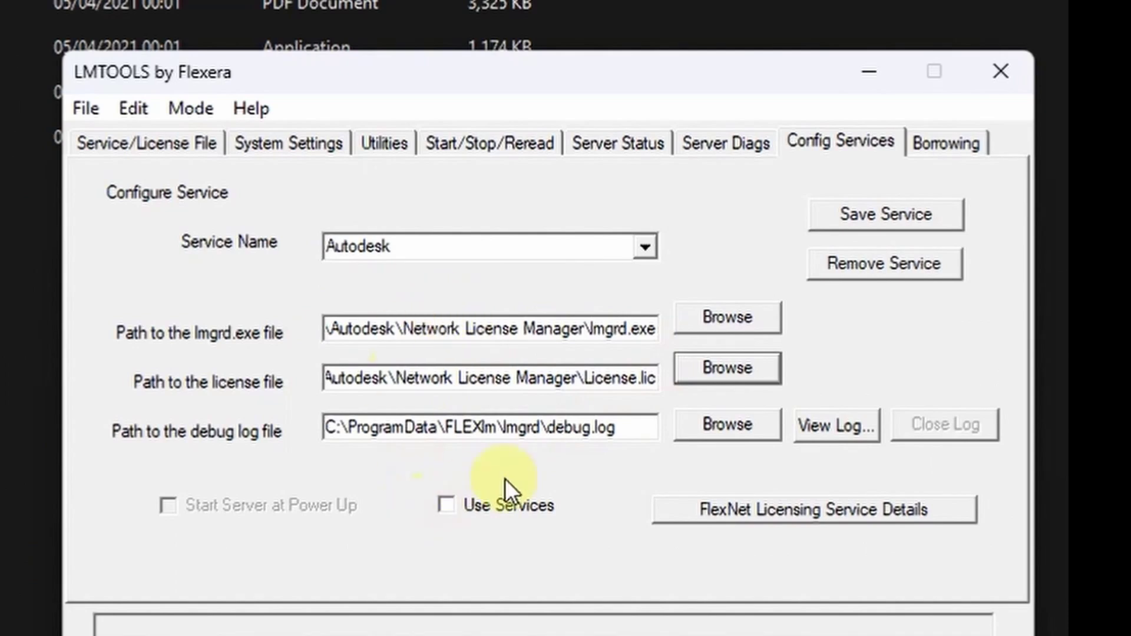
Enable Use Services and save the Autodesk service, confirming with Yes.
left_click(446, 504)
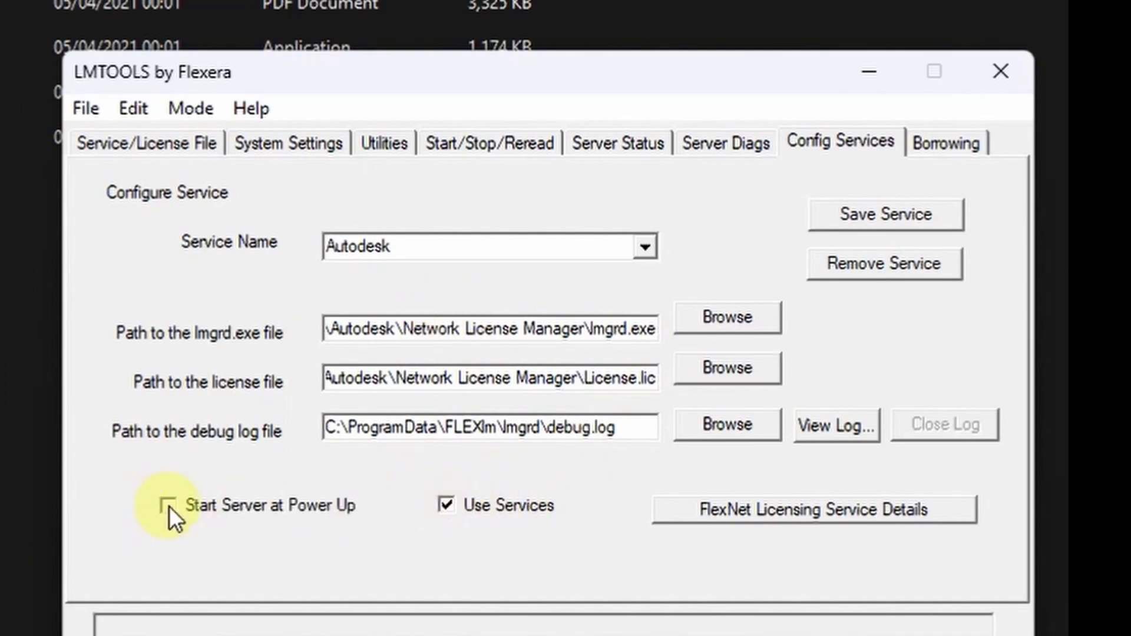
left_click(867, 216)
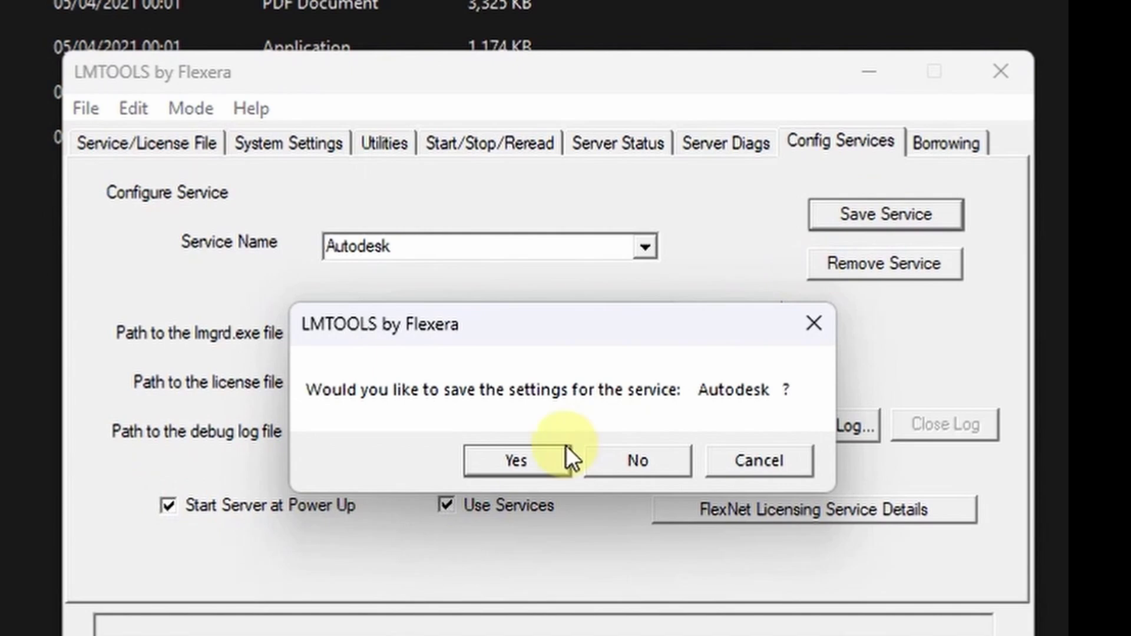
left_click(517, 461)
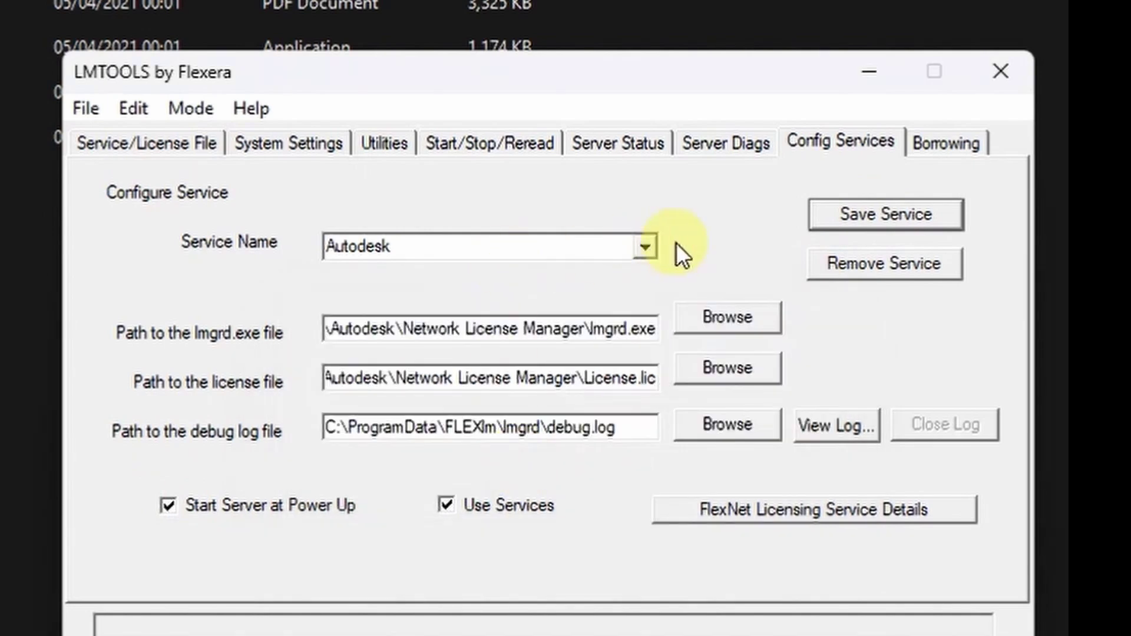
Move through the LMTOOLS pages to Start/Stop/Reread.
left_click(154, 142)
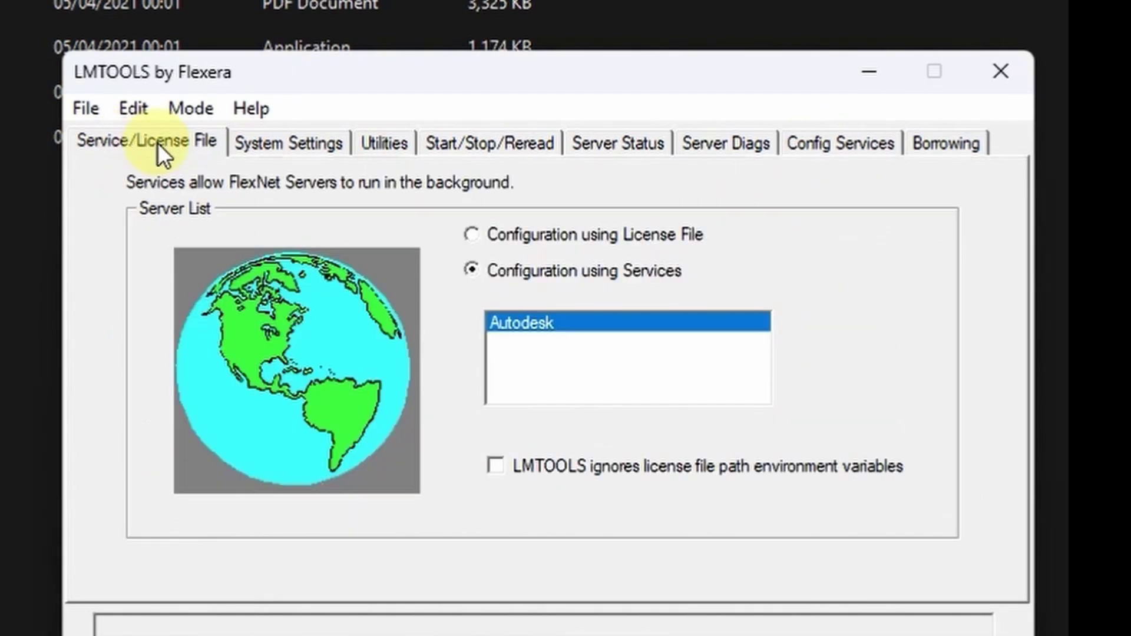
left_click(283, 150)
left_click(387, 143)
left_click(461, 141)
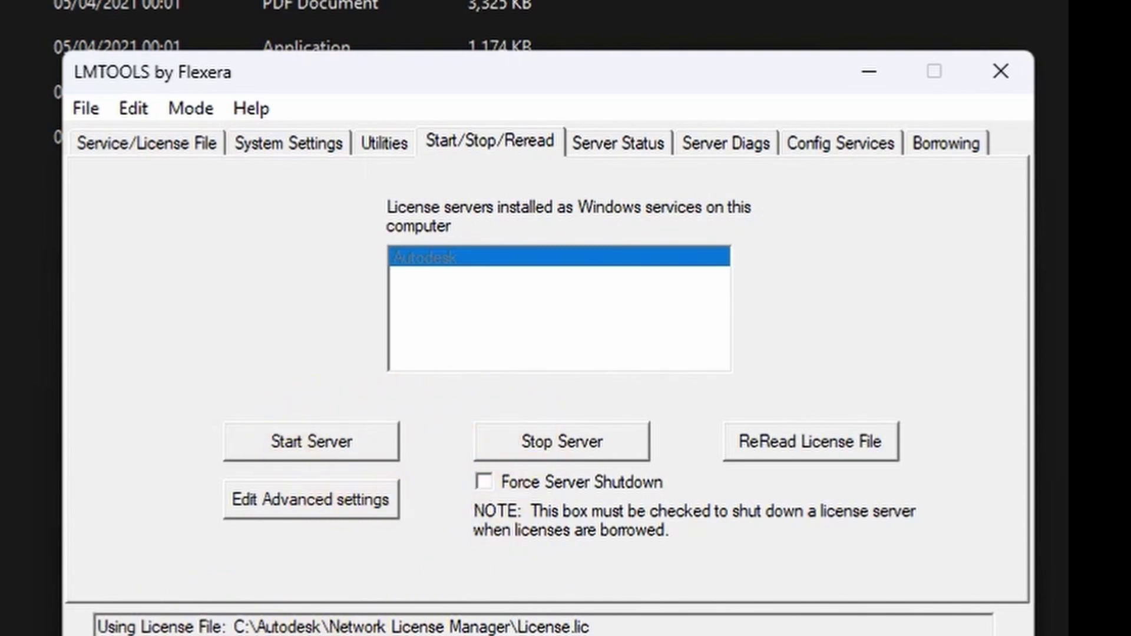
Open Windows Services and check the Autodesk service and related Autodesk service rows.
key("super+s")
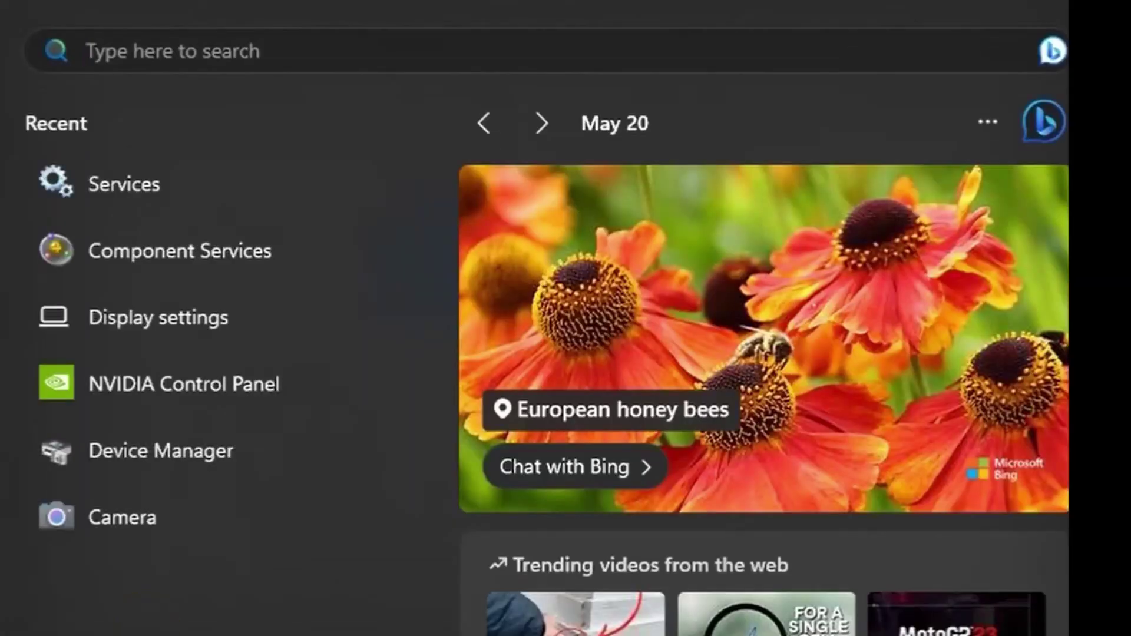
left_click(122, 207)
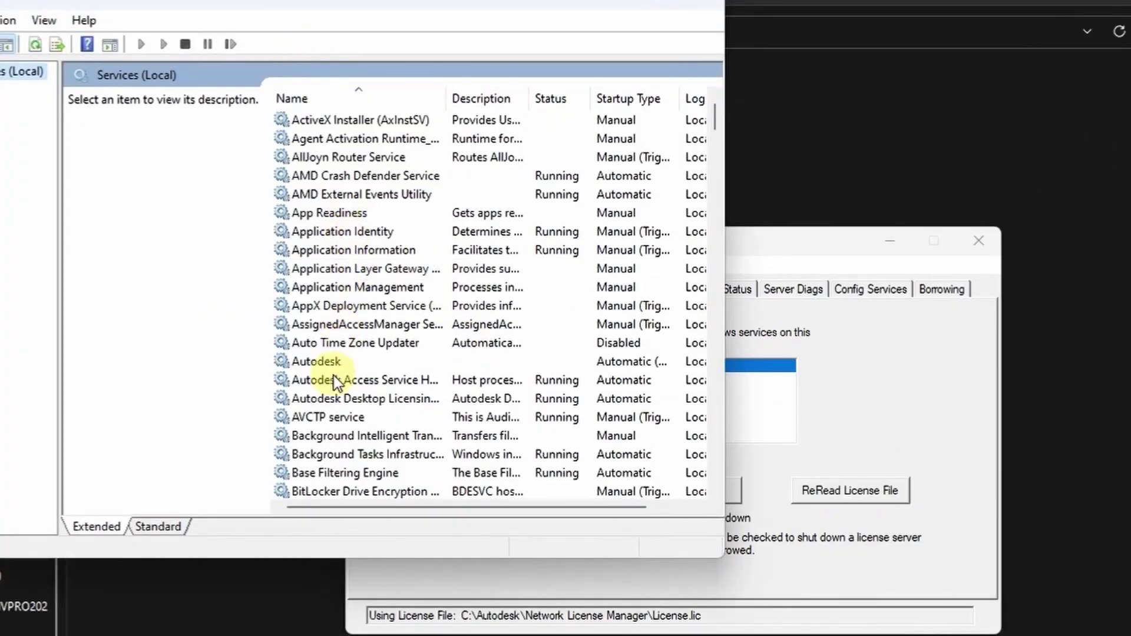
left_click(317, 364)
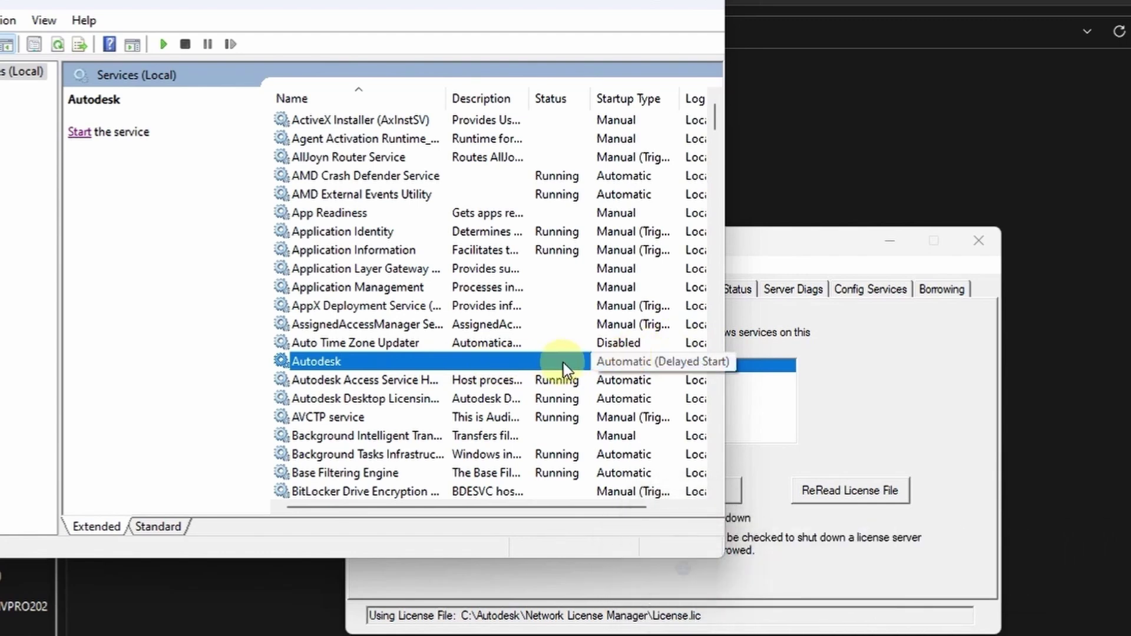
left_click(338, 398)
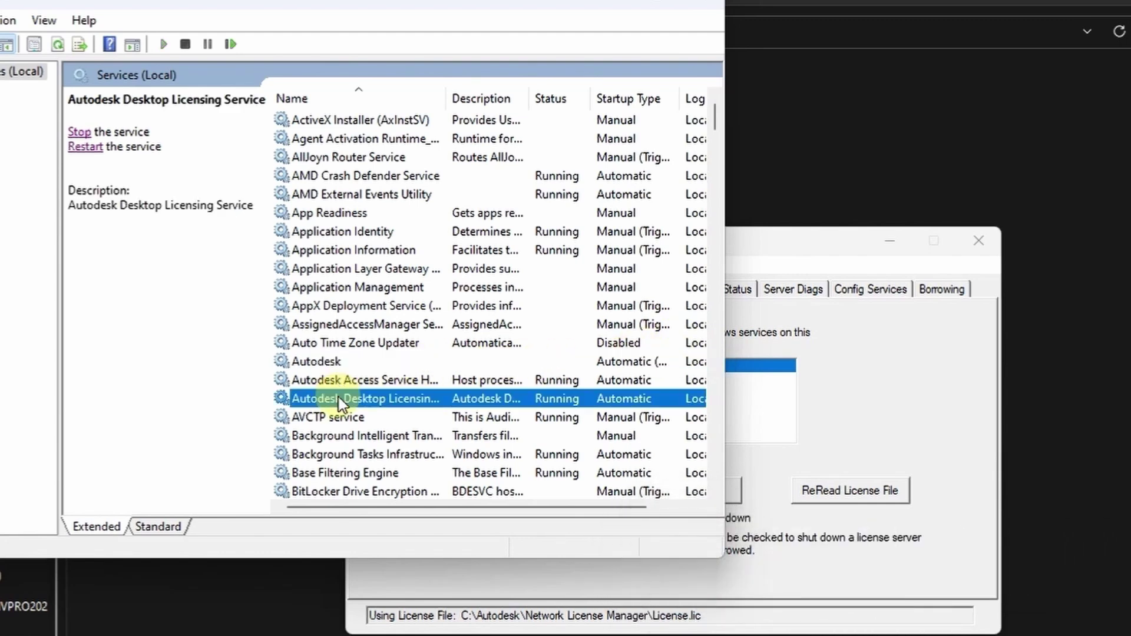
left_click(327, 380)
left_click(429, 355)
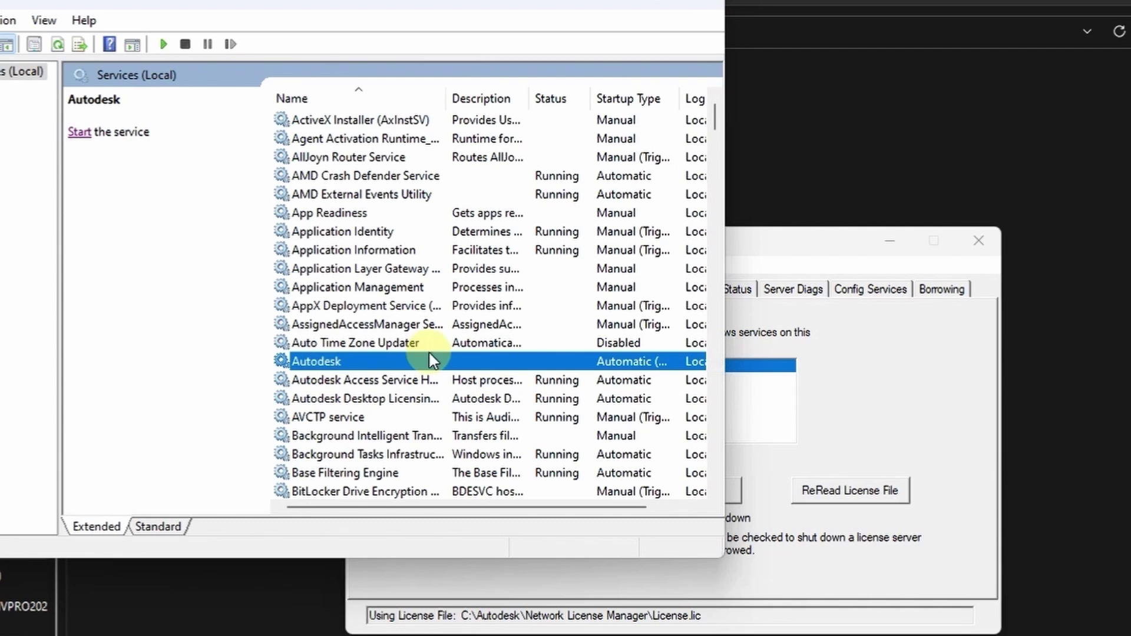
Stop the license server in LMTOOLS, then try starting the Autodesk service in Services.
key("alt+Tab")
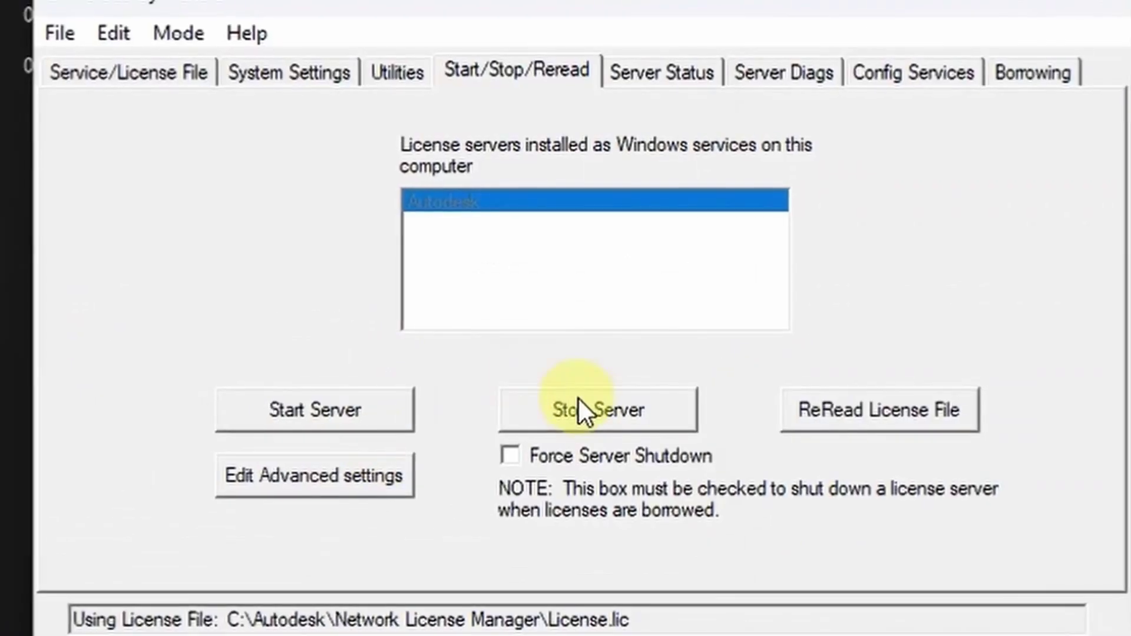
left_click(587, 408)
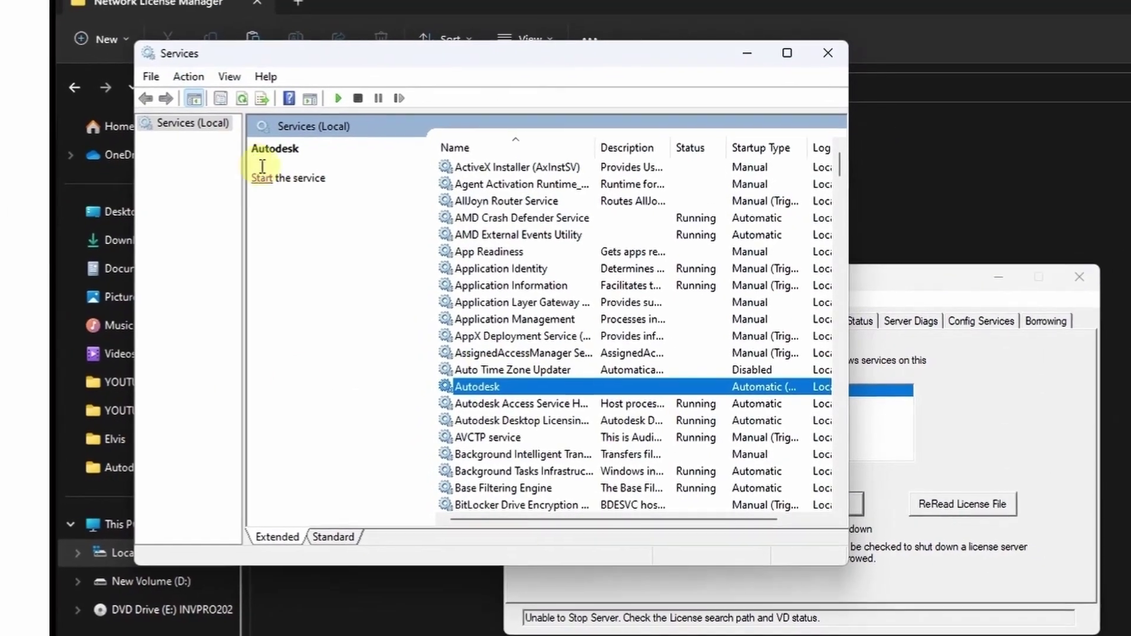
left_click(230, 163)
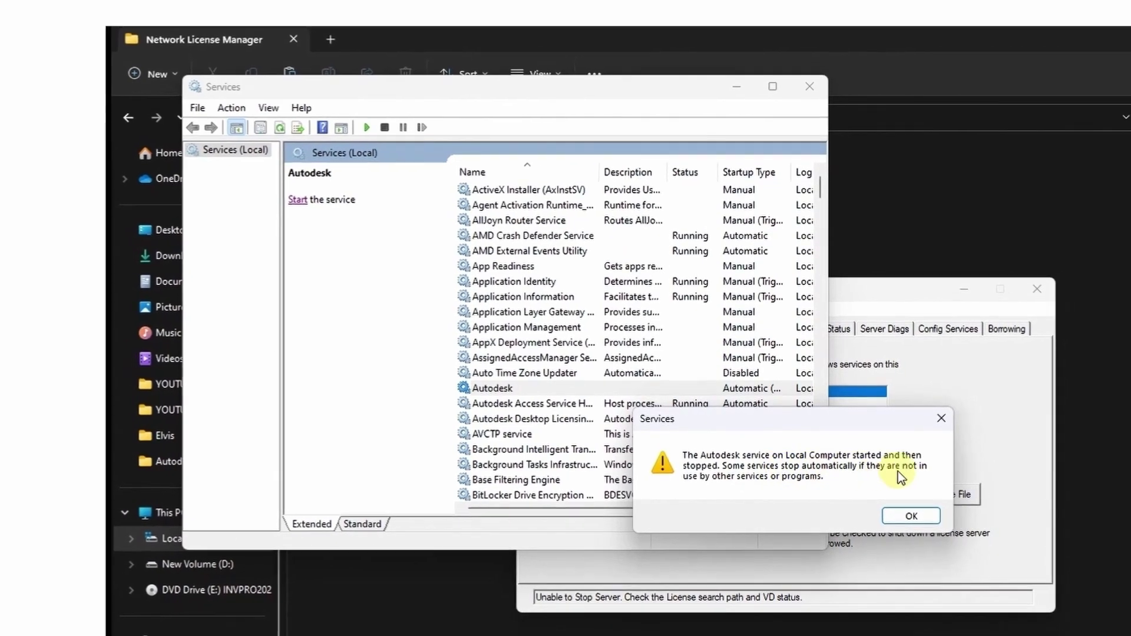
Dismiss the warning and set the Autodesk service to Automatic startup, logging on as Local System account.
left_click(910, 515)
right_click(524, 388)
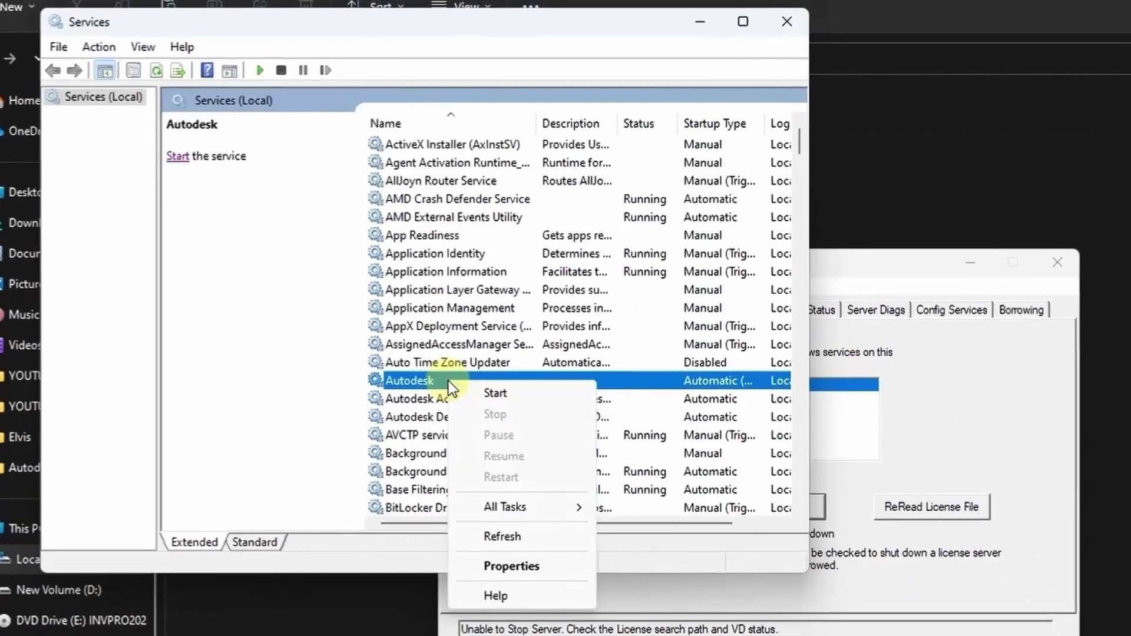
left_click(506, 564)
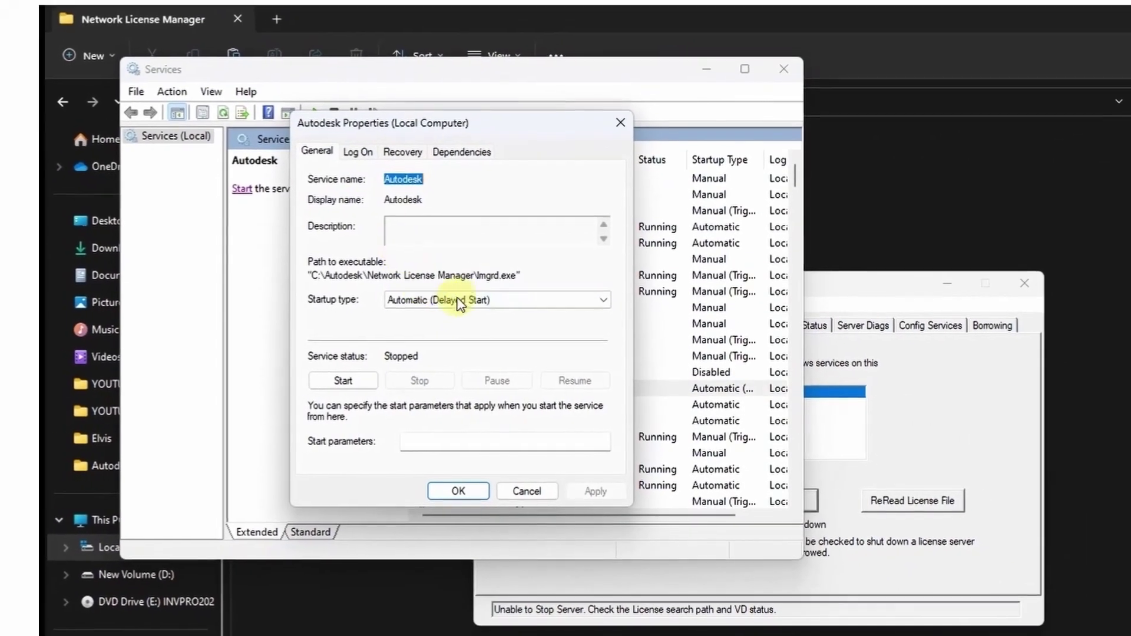
left_click(460, 301)
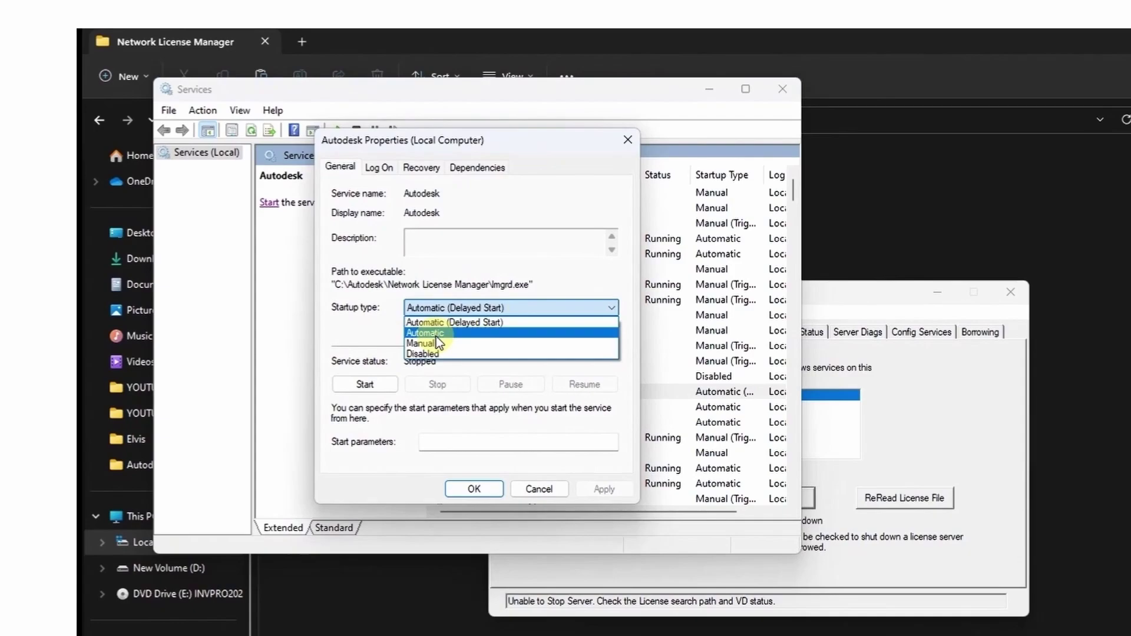
left_click(436, 337)
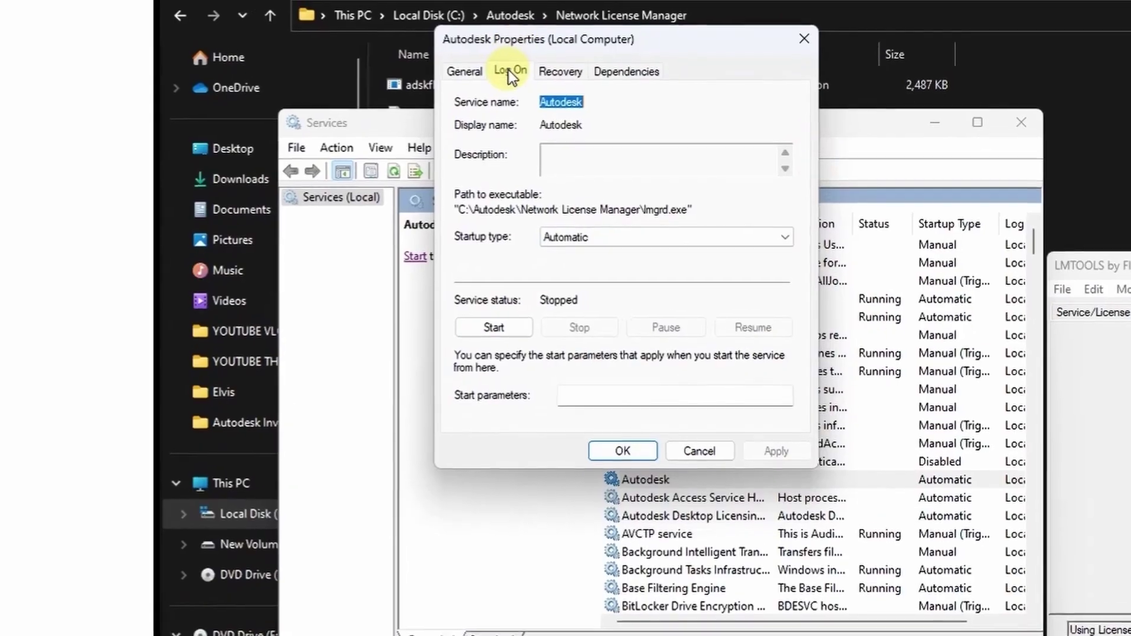
left_click(507, 70)
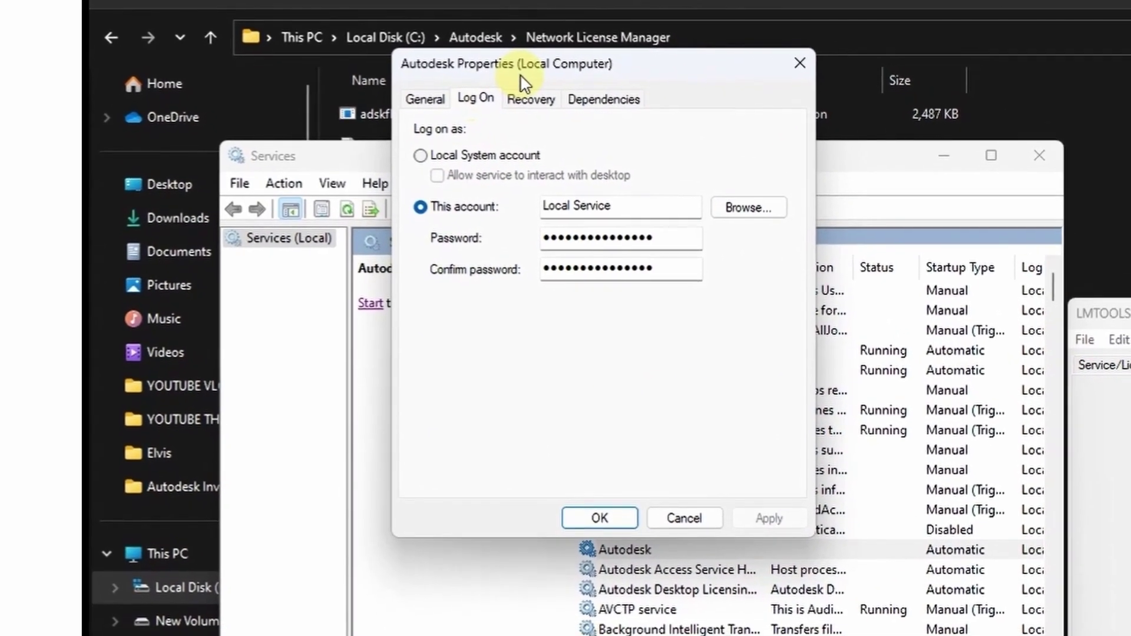
left_click(439, 139)
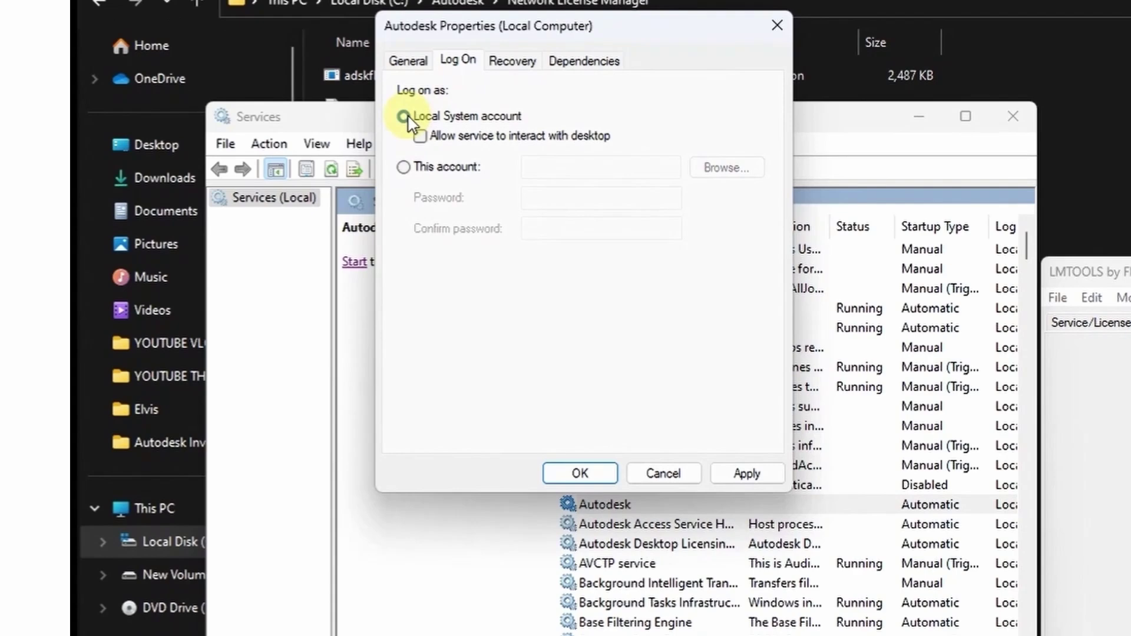
left_click(569, 451)
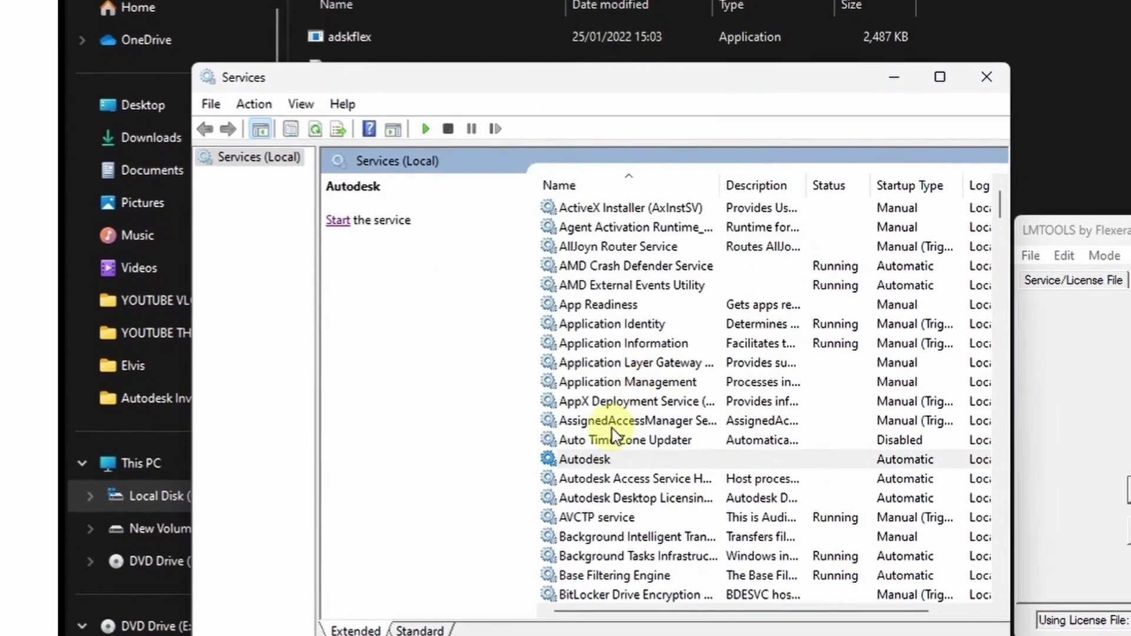
Start the Autodesk, Autodesk Access Service Host and Autodesk Desktop Licensing Service services.
right_click(605, 439)
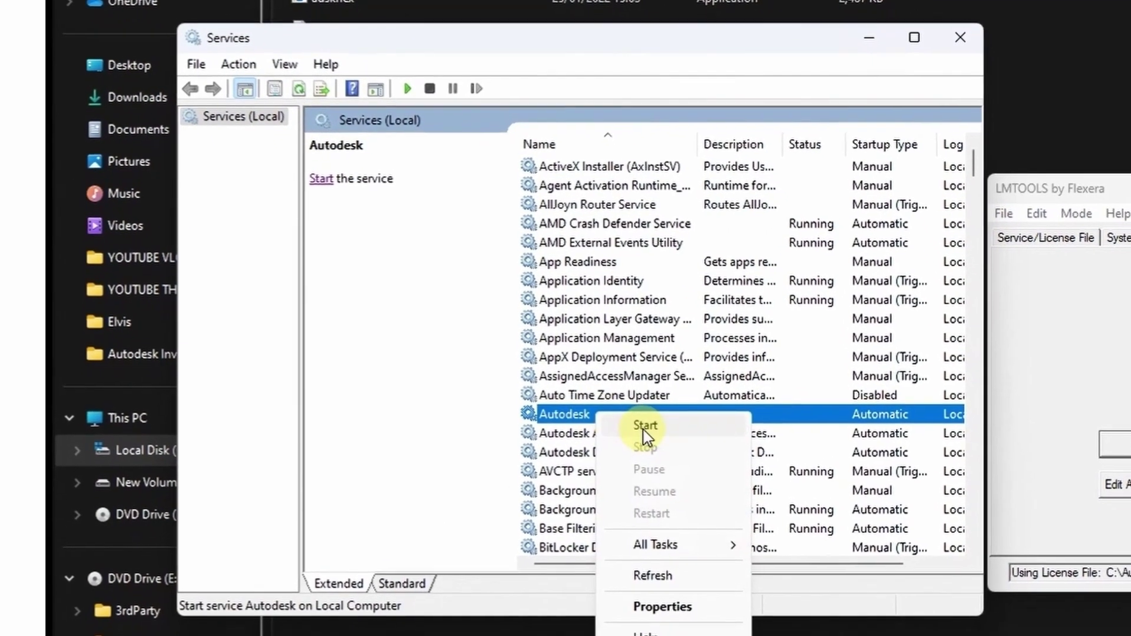
left_click(645, 451)
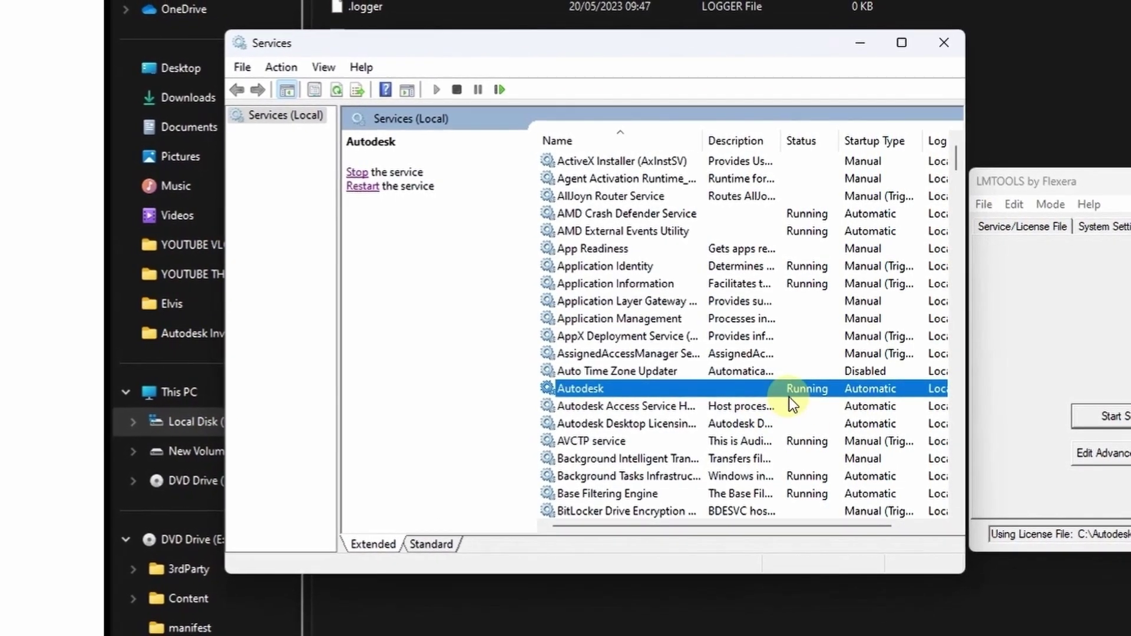
left_click(654, 404)
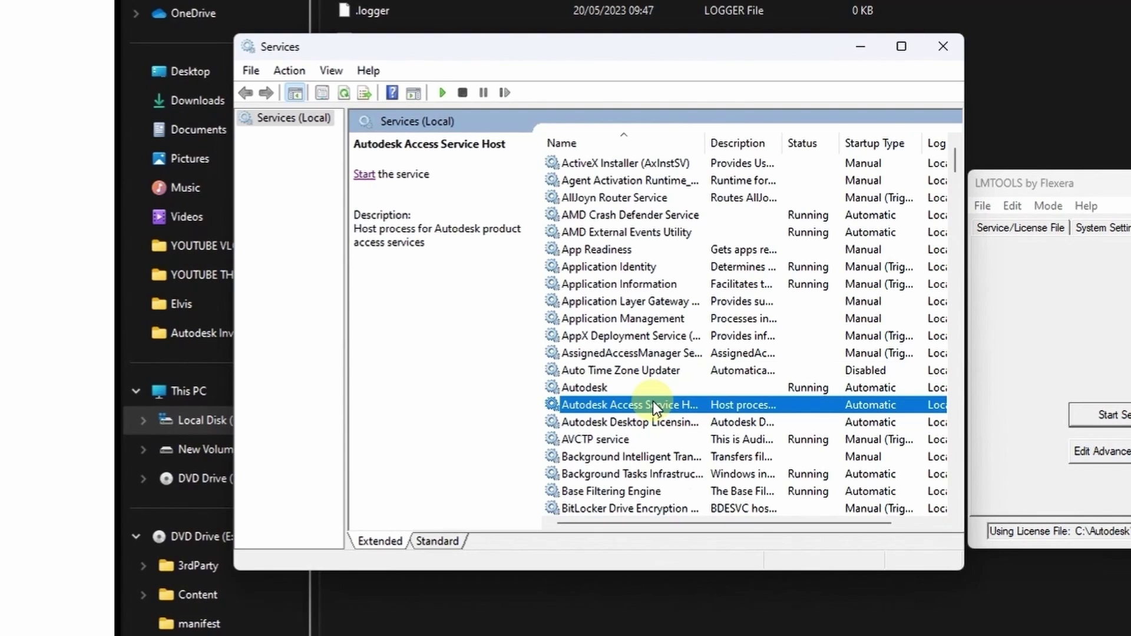
right_click(652, 403)
left_click(697, 414)
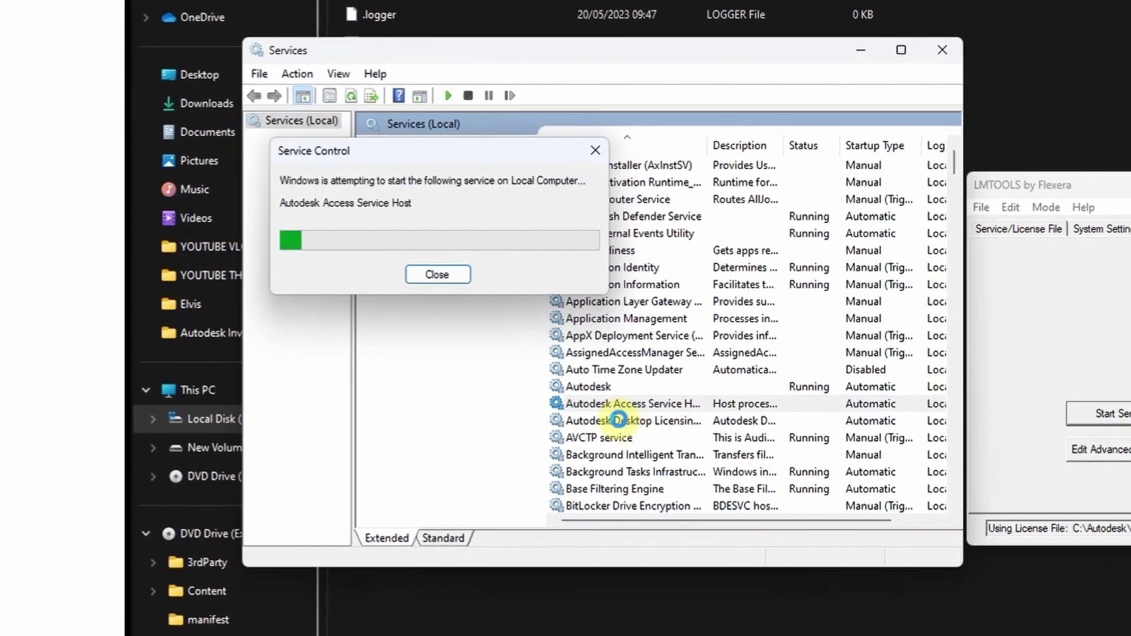
left_click(623, 419)
right_click(648, 418)
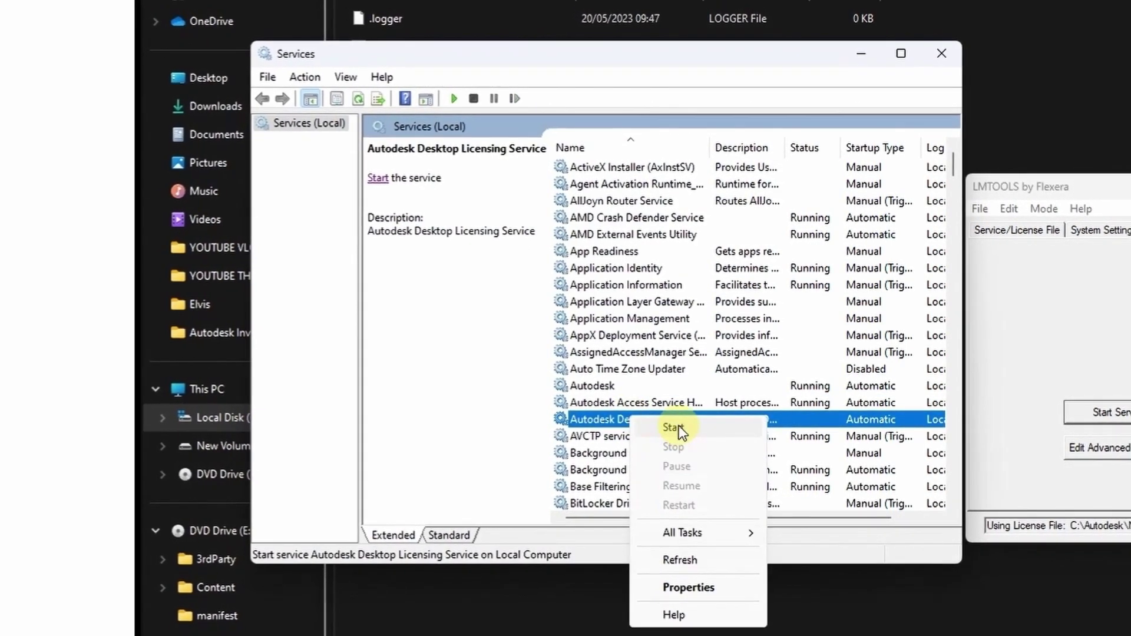
left_click(671, 429)
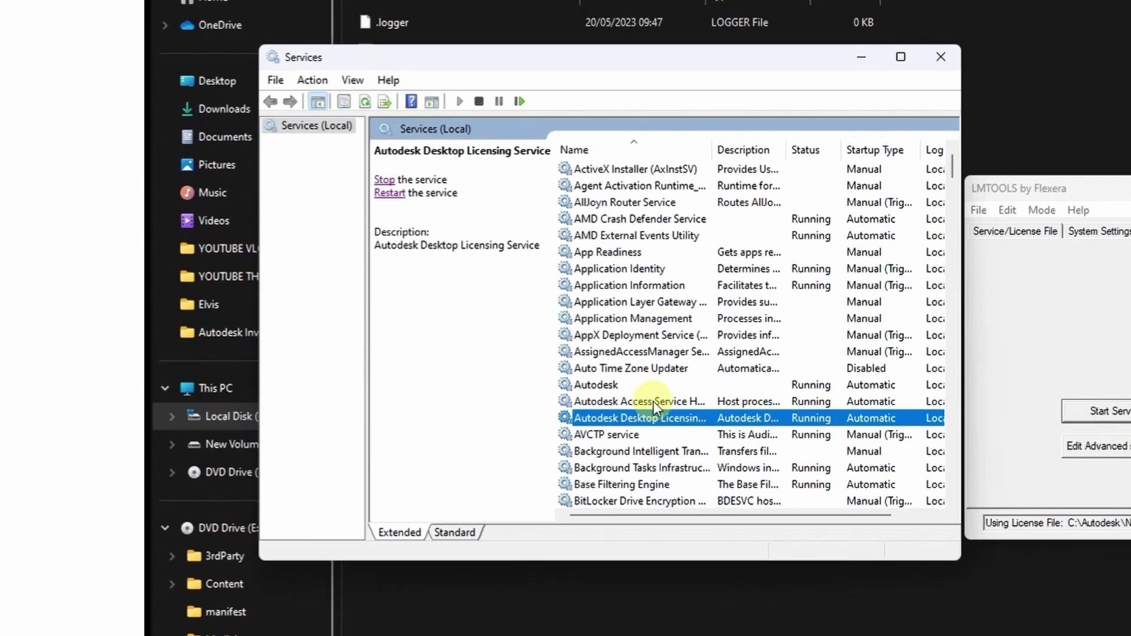
left_click(713, 386)
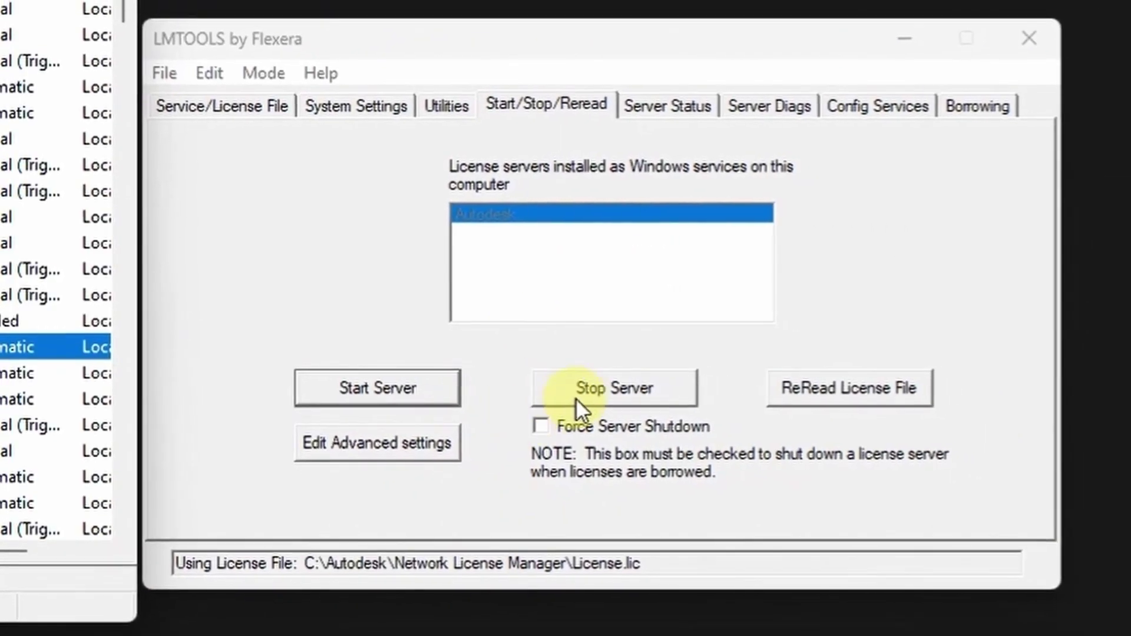
Stop and restart the Autodesk license server and reread its license file.
left_click(606, 392)
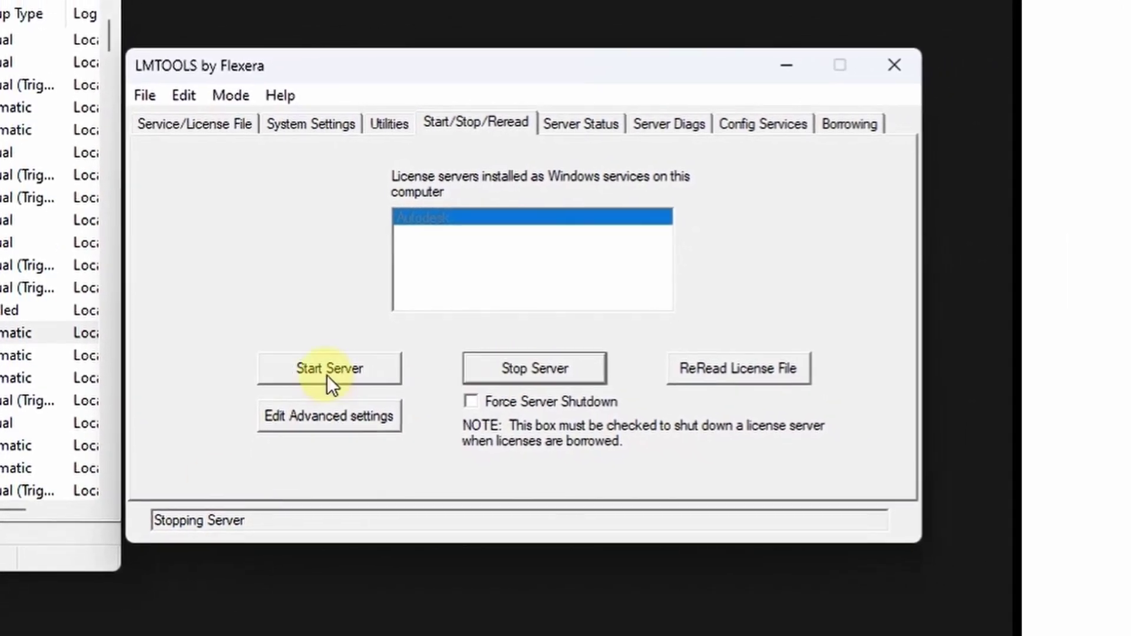
left_click(333, 371)
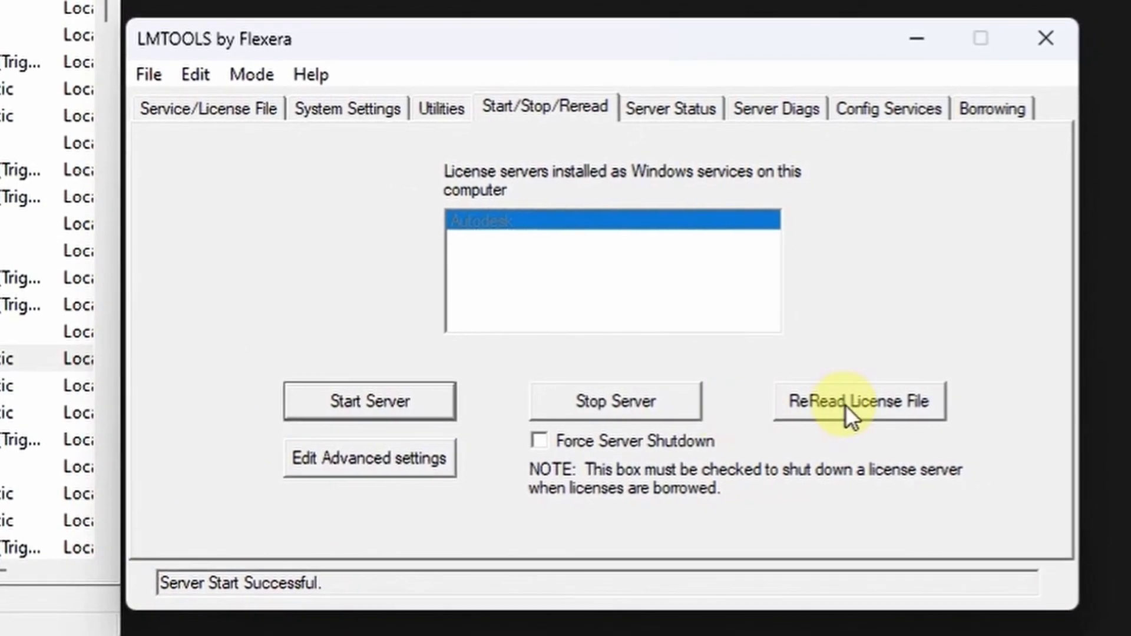
left_click(856, 403)
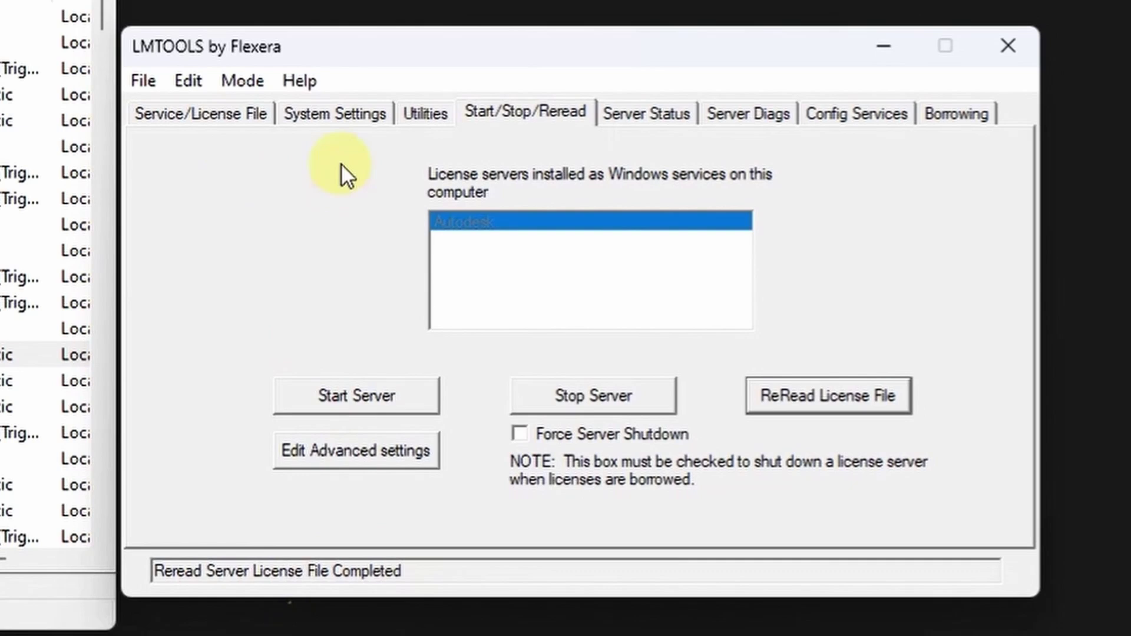
left_click(198, 113)
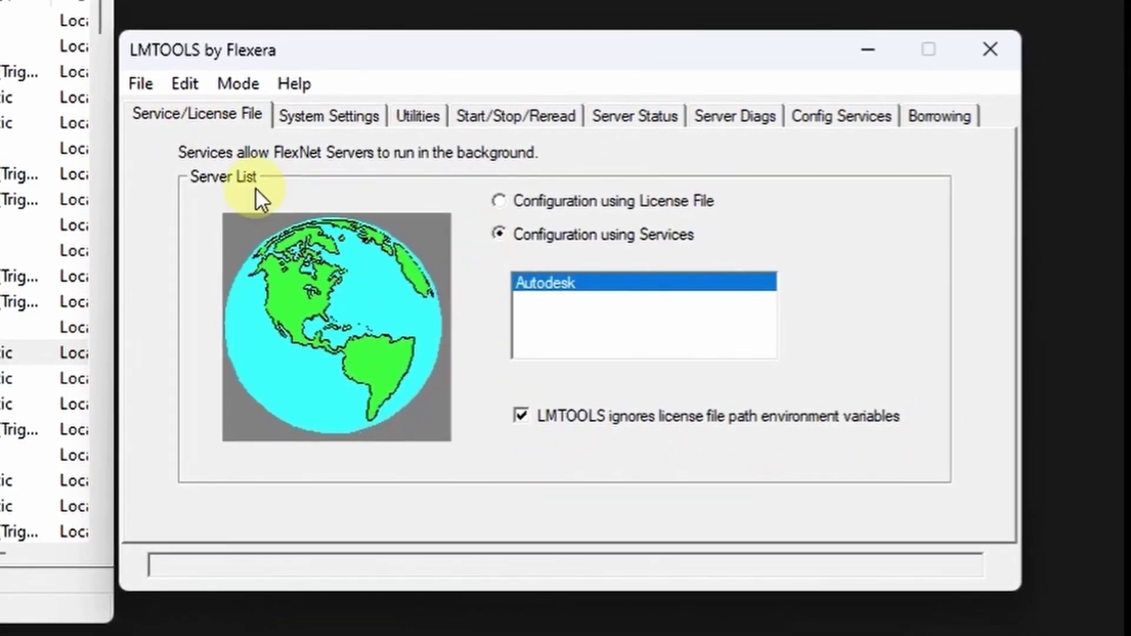
Run a server status enquiry and review the 27000@Workstation features, each with 100 licenses issued.
left_click(315, 115)
left_click(432, 114)
left_click(545, 118)
left_click(631, 118)
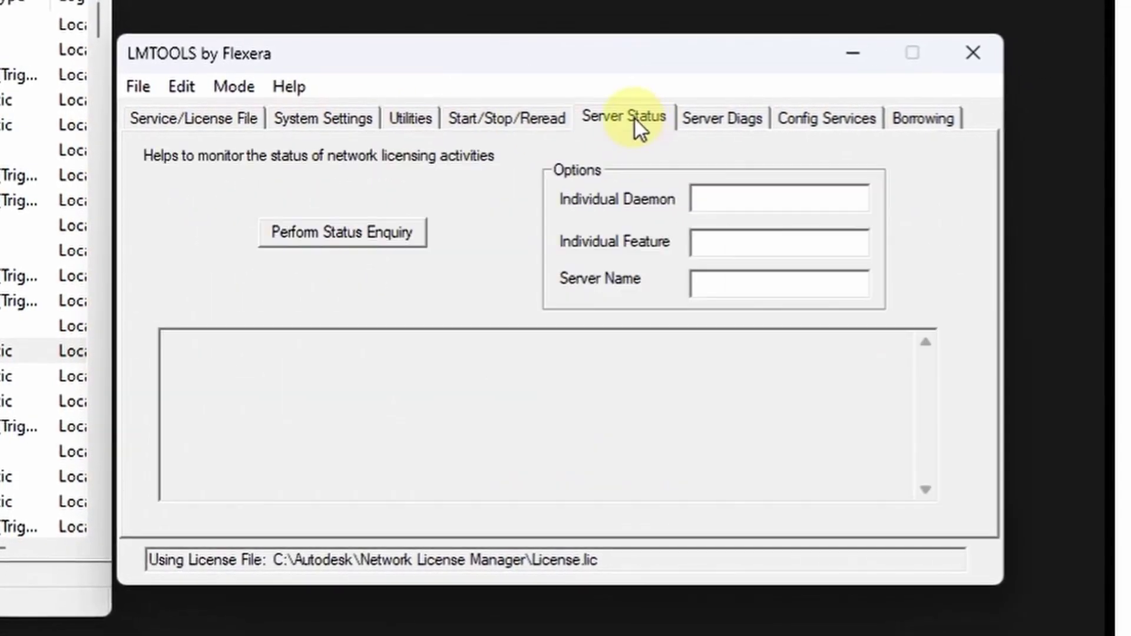
left_click(317, 239)
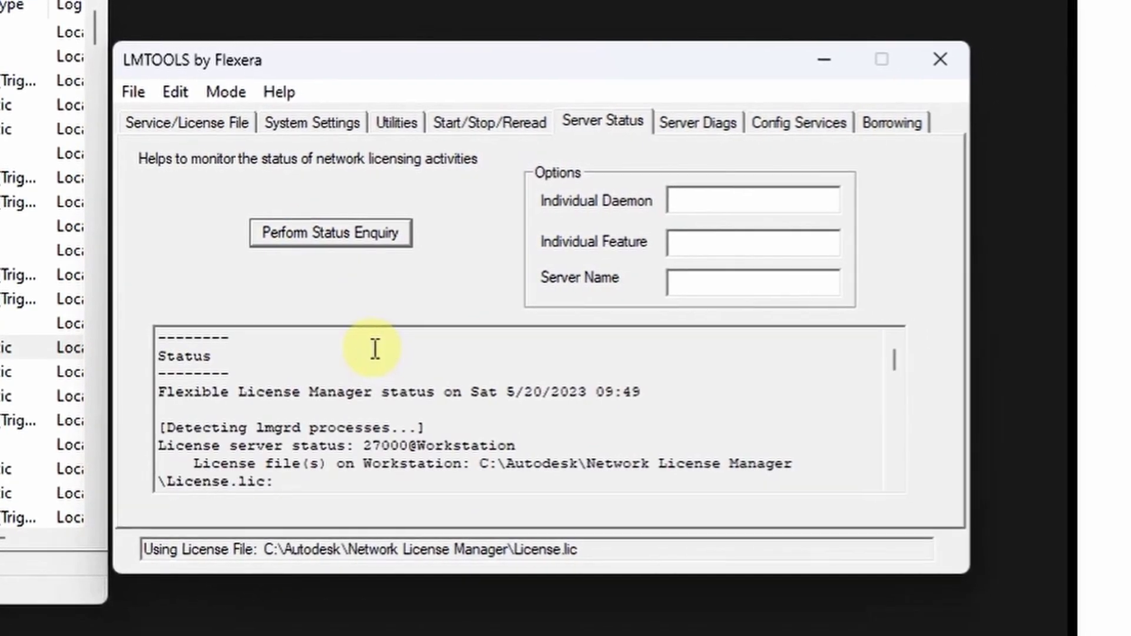
scroll(655, 425, "down", 5)
scroll(656, 428, "down", 5)
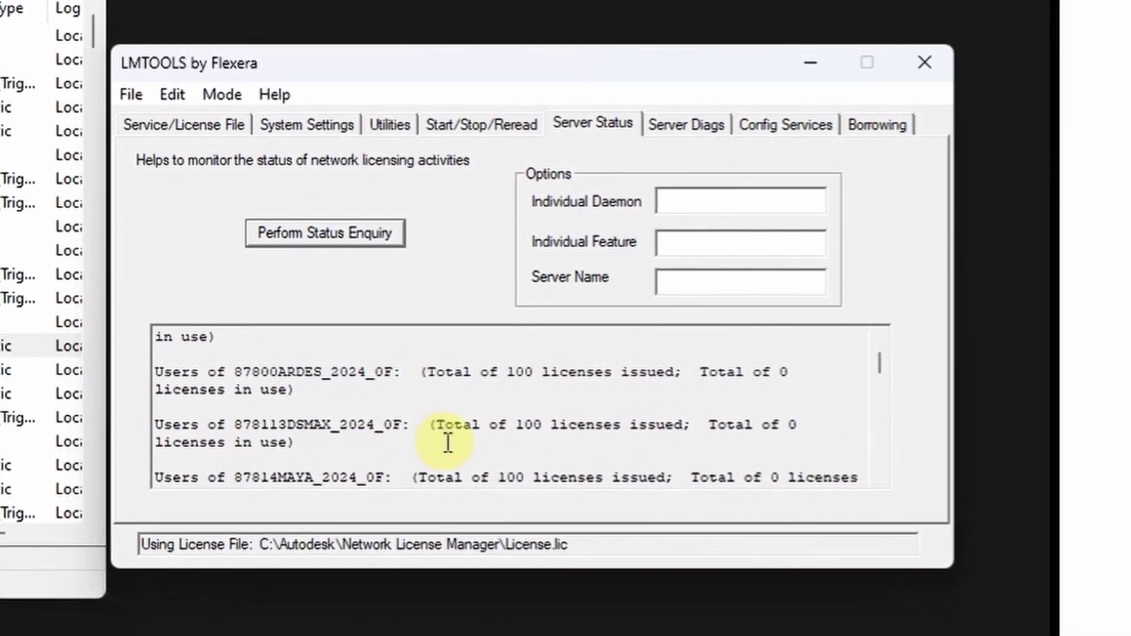
scroll(511, 385, "down", 3)
scroll(511, 386, "down", 5)
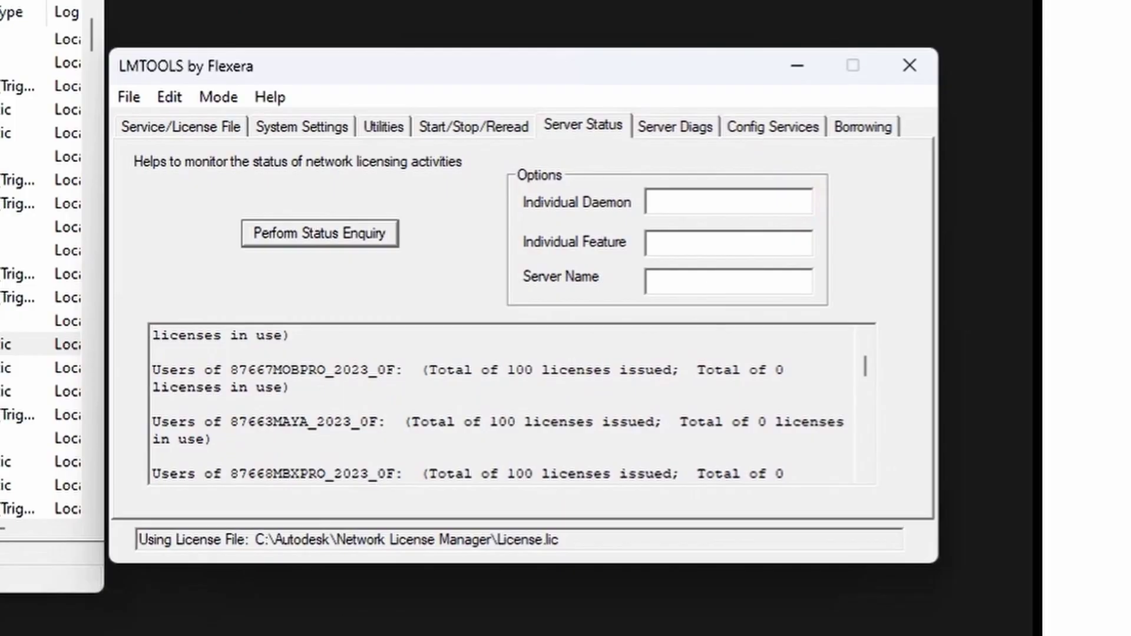